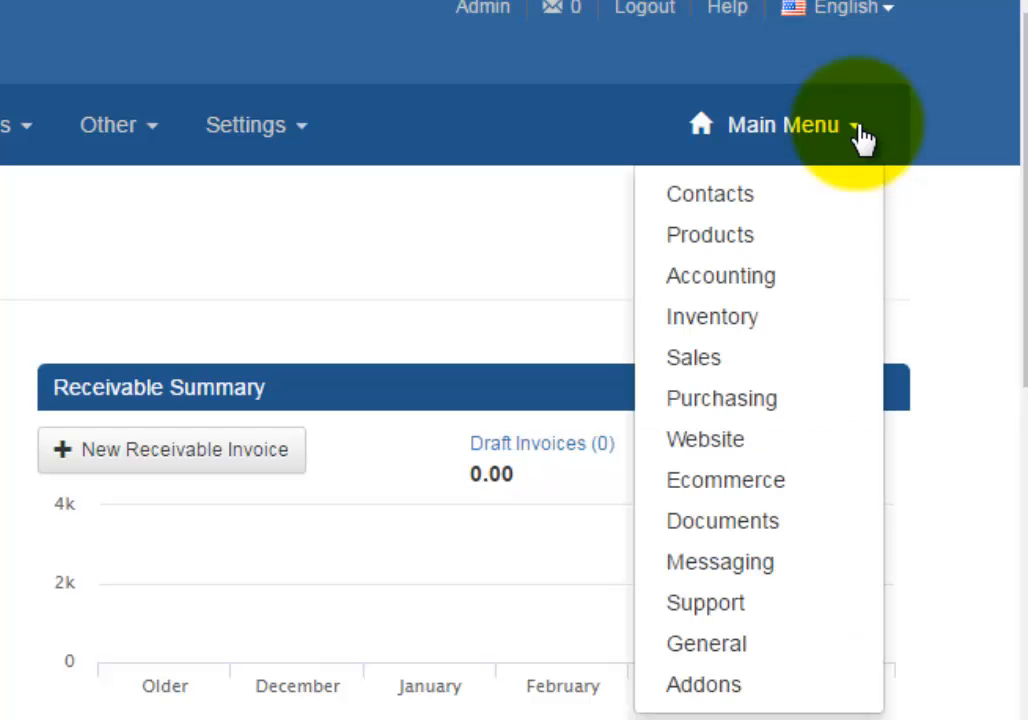
# - Open the list of bank payments in the Accounting module
pyautogui.click(733, 282)
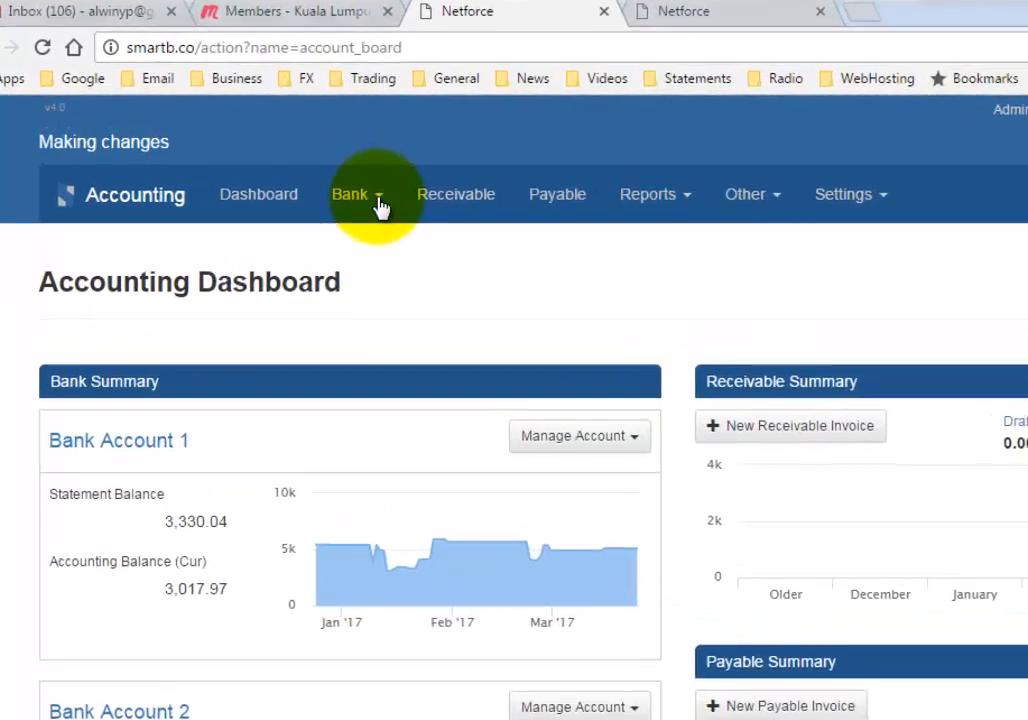
pyautogui.click(297, 163)
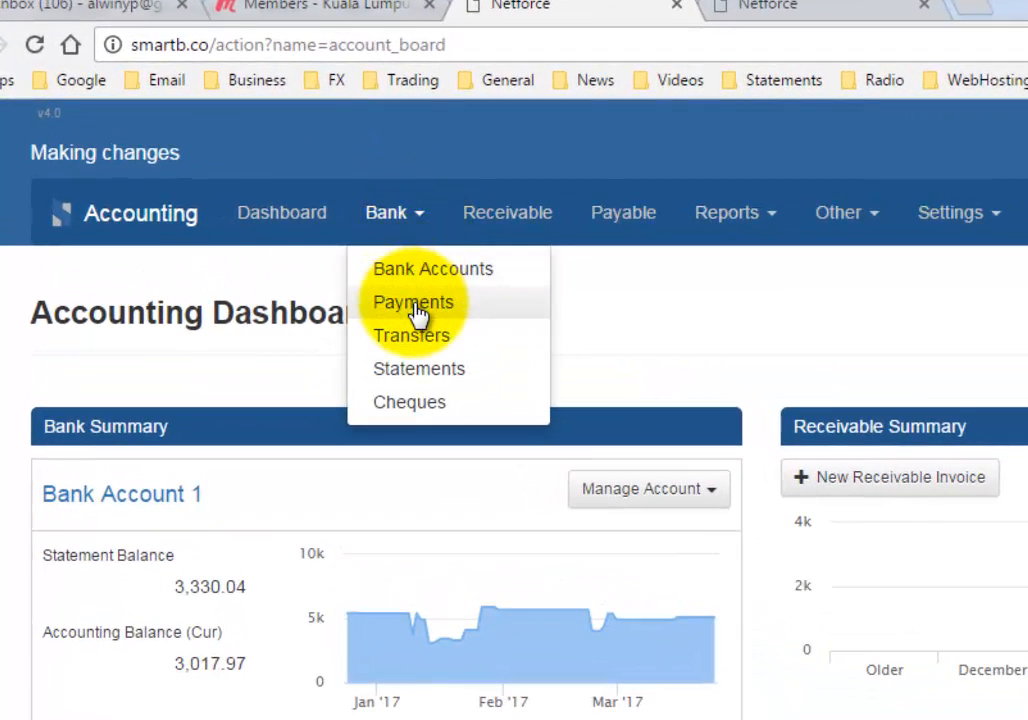
pyautogui.click(417, 313)
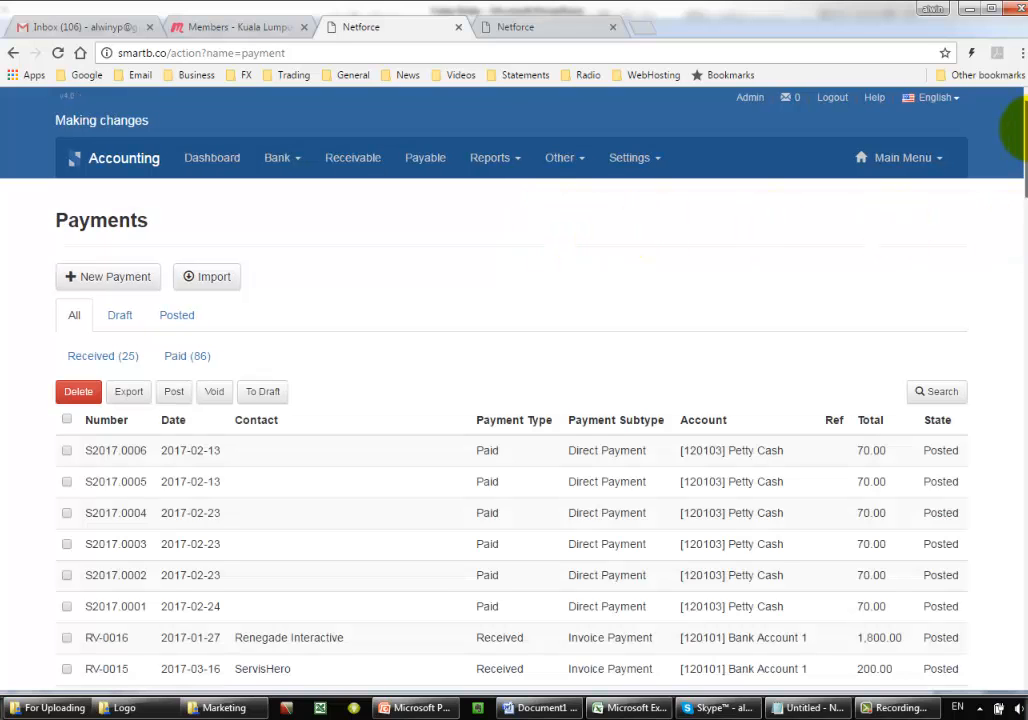
# - Look through the received and paid entries in the Payments list
pyautogui.scroll(-1, 1012, 148)
pyautogui.scroll(-2, 1012, 150)
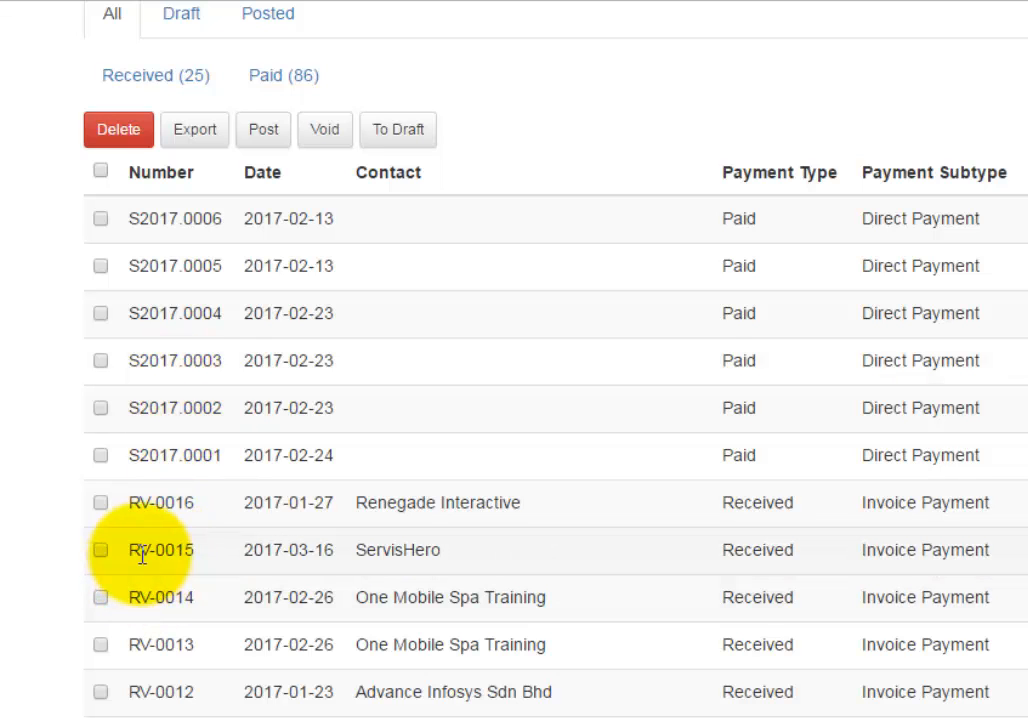
pyautogui.scroll(-6, 153, 410)
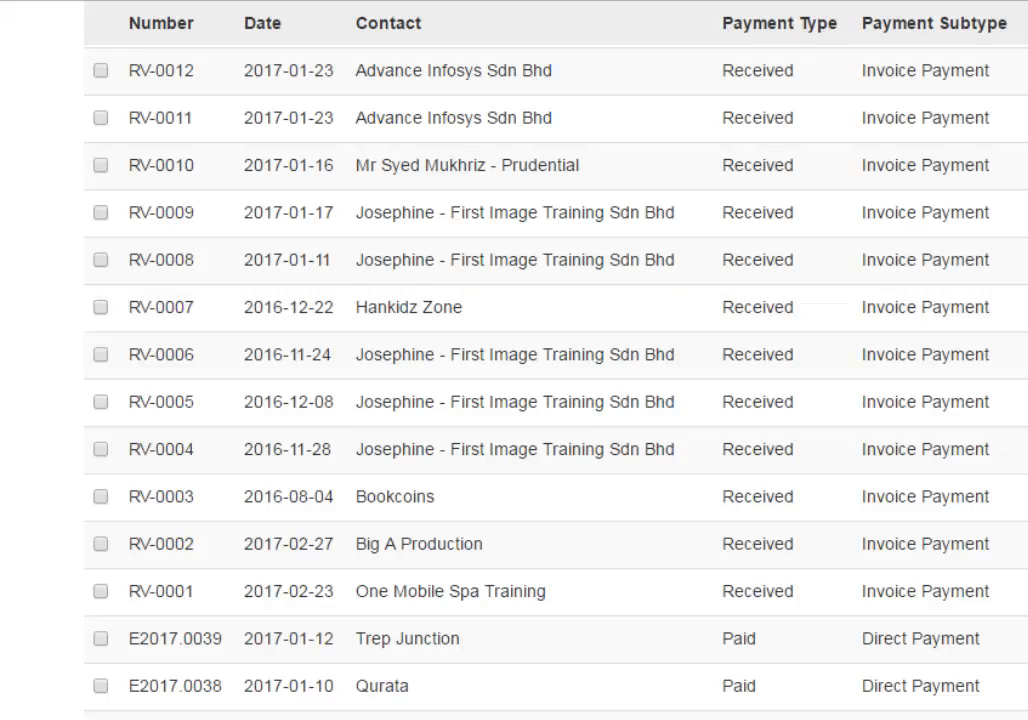
pyautogui.scroll(-14, 555, 380)
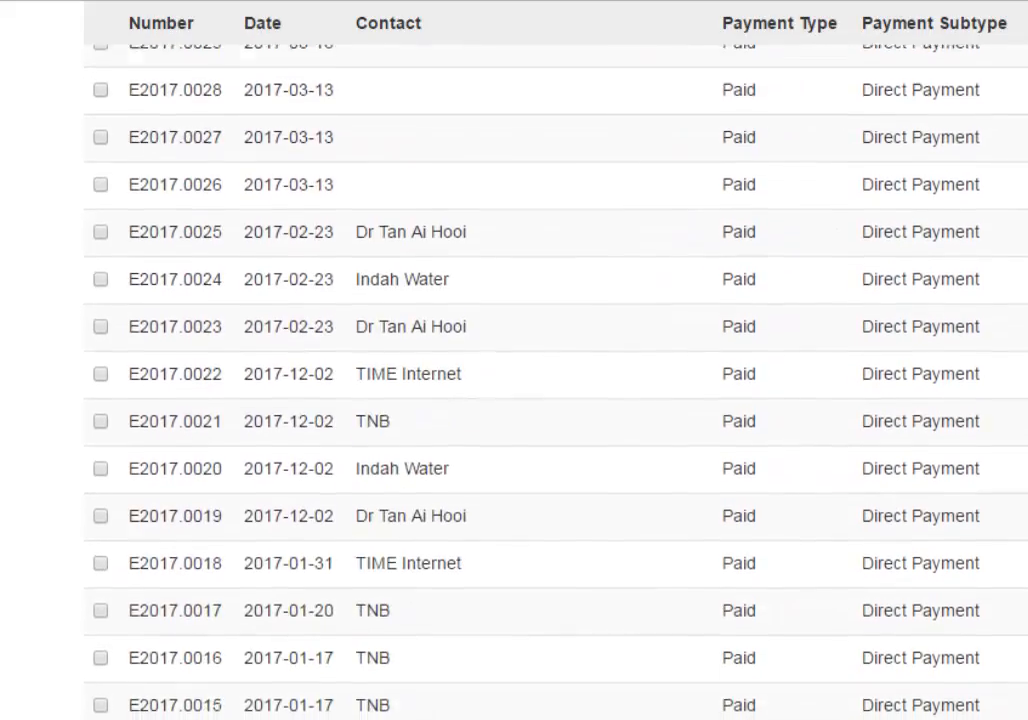
pyautogui.scroll(20, 555, 380)
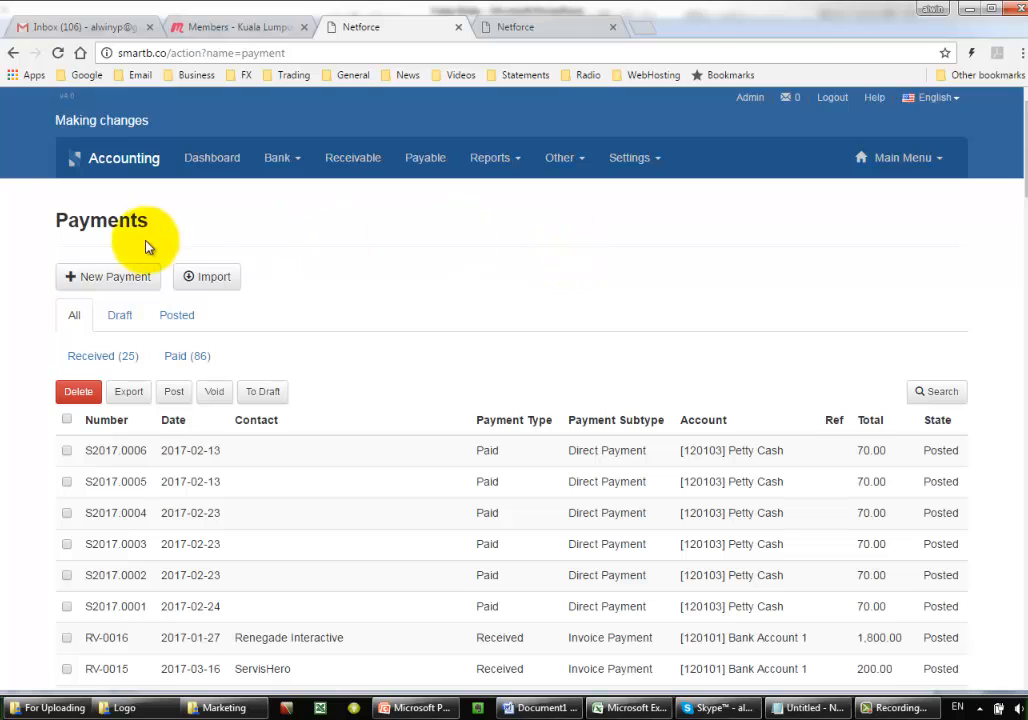
# - Open a new payment form and examine its required fields, including the choices for payment type and payment subtype
pyautogui.click(92, 282)
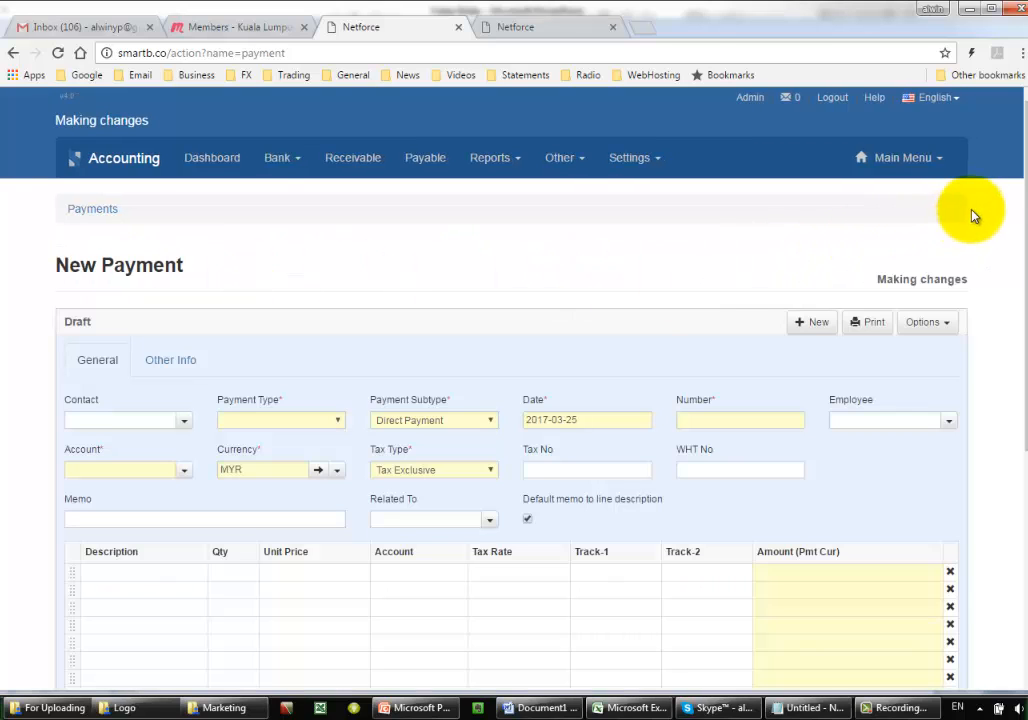
pyautogui.moveTo(1025, 168); pyautogui.dragTo(1022, 228)
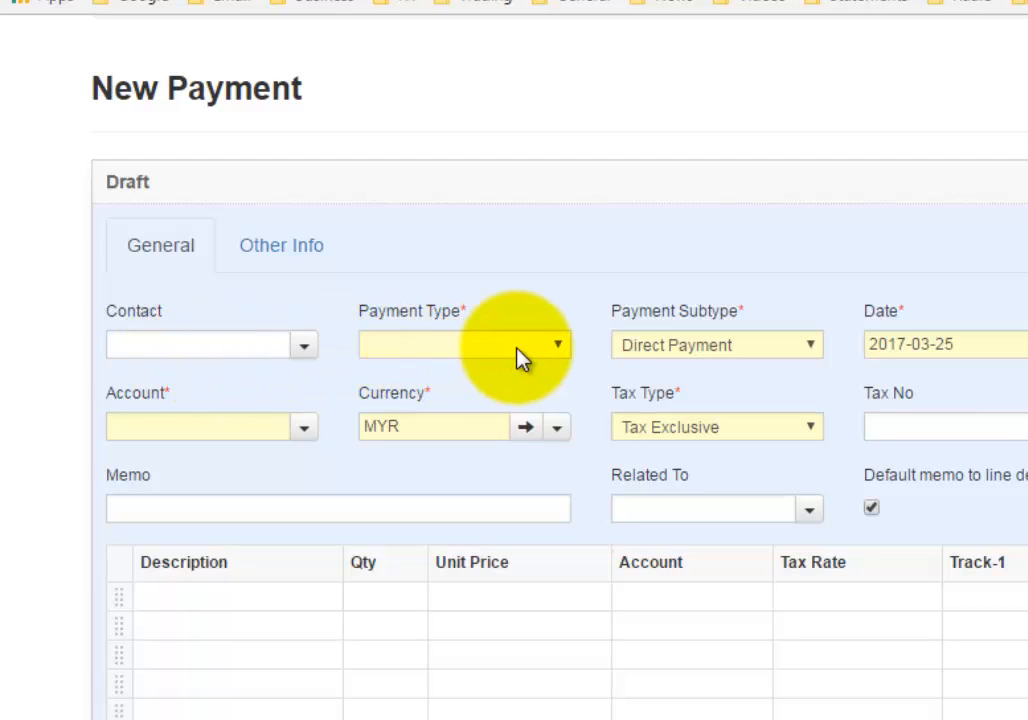
pyautogui.click(556, 346)
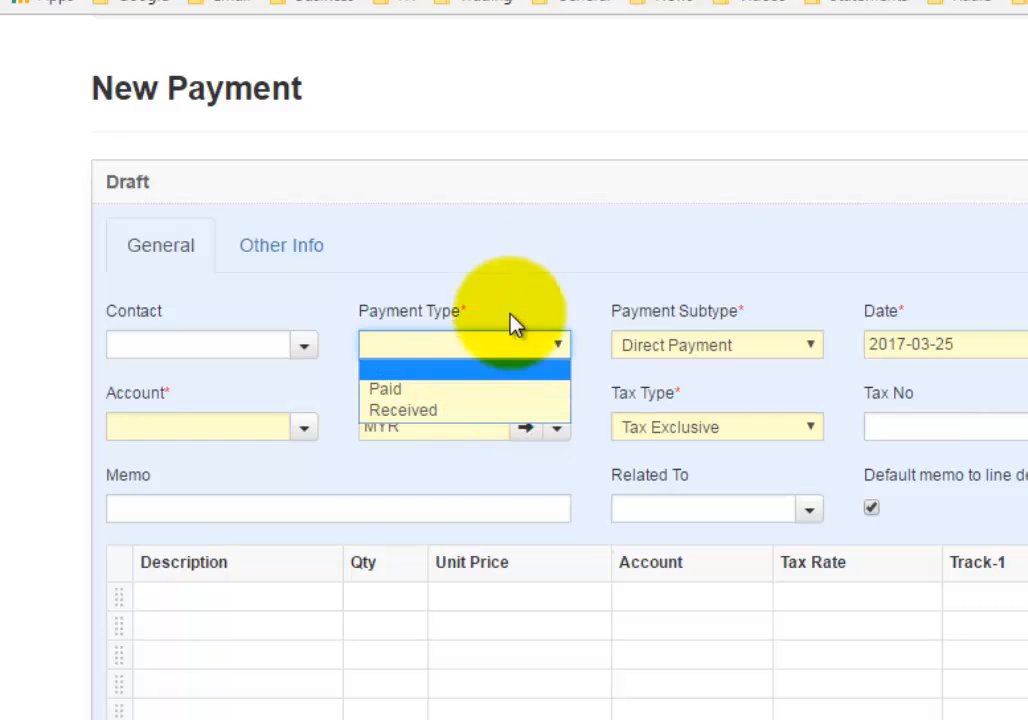
pyautogui.click(545, 230)
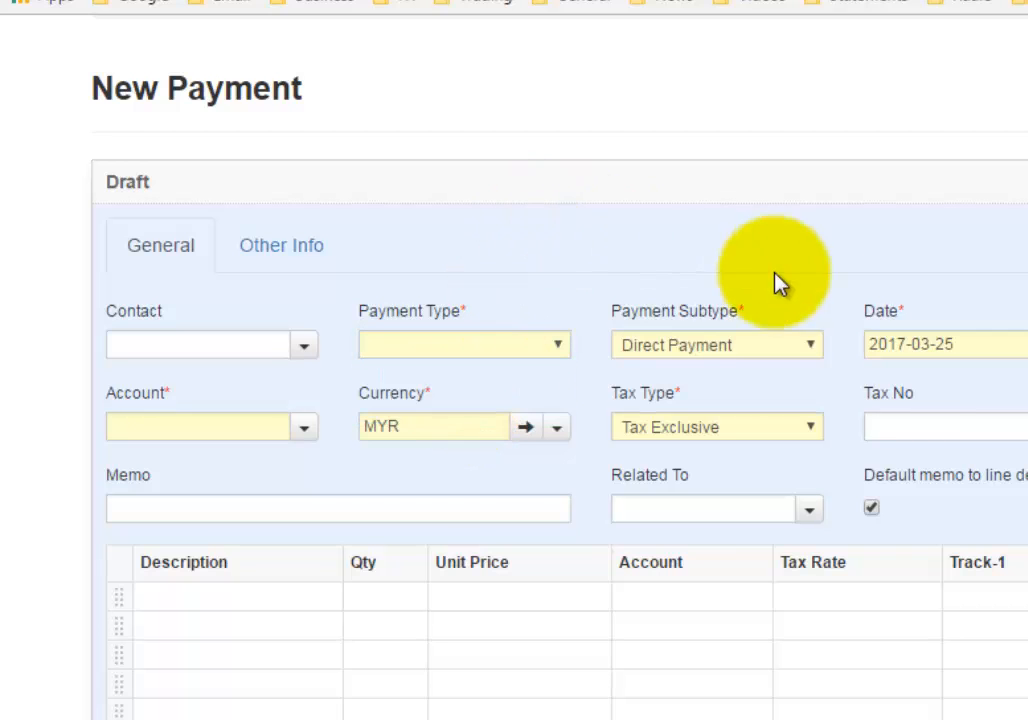
pyautogui.click(802, 350)
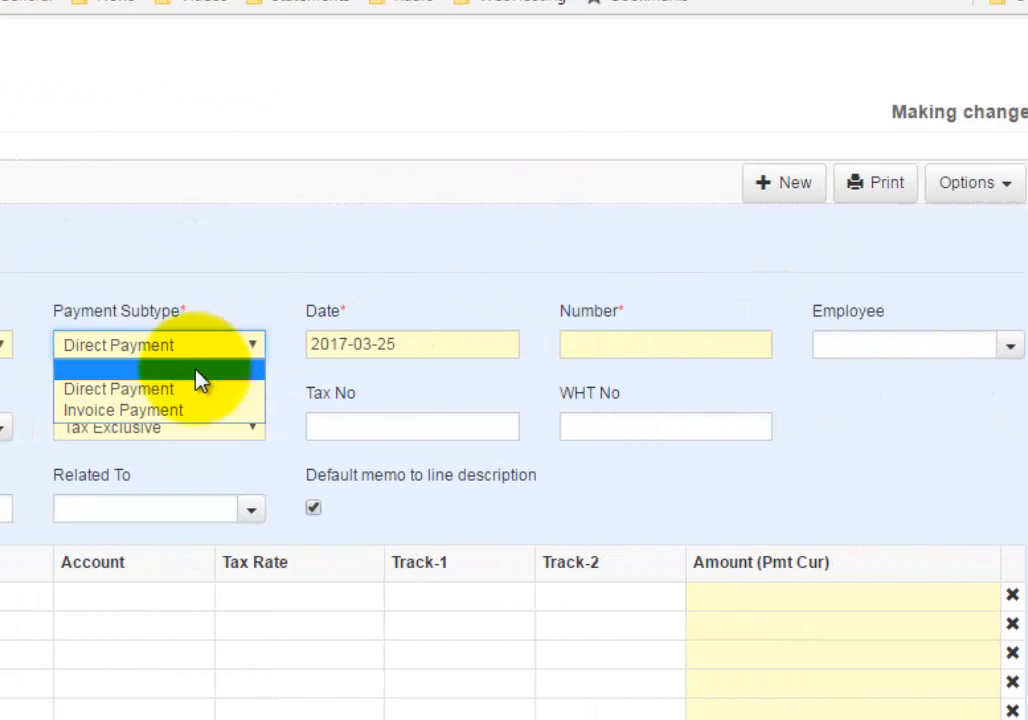
pyautogui.click(325, 252)
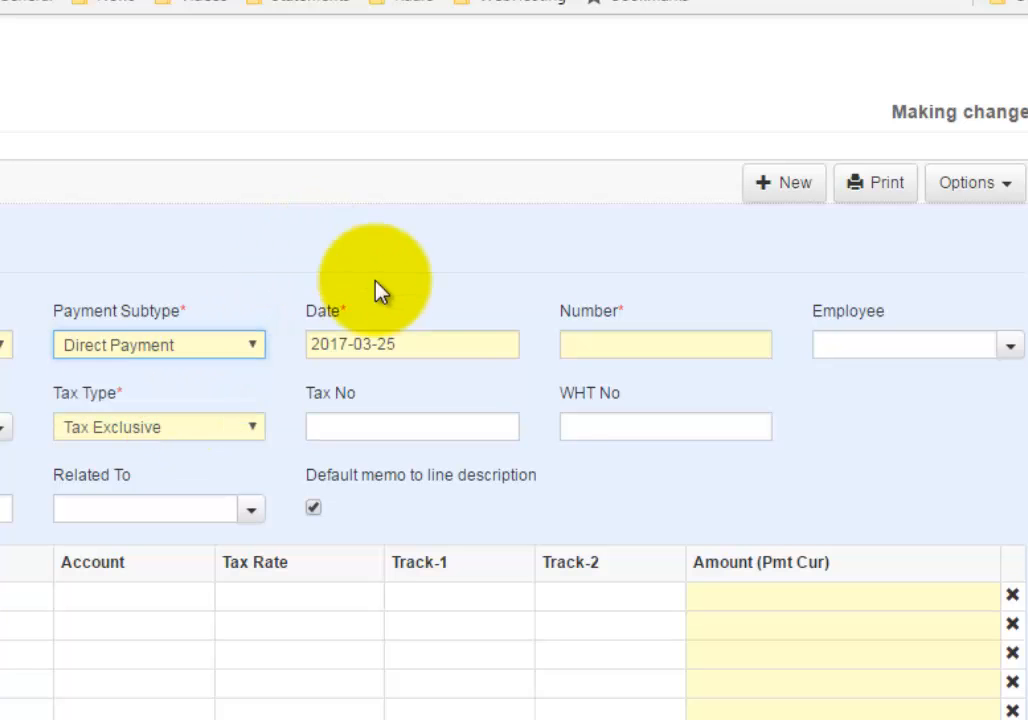
pyautogui.click(560, 354)
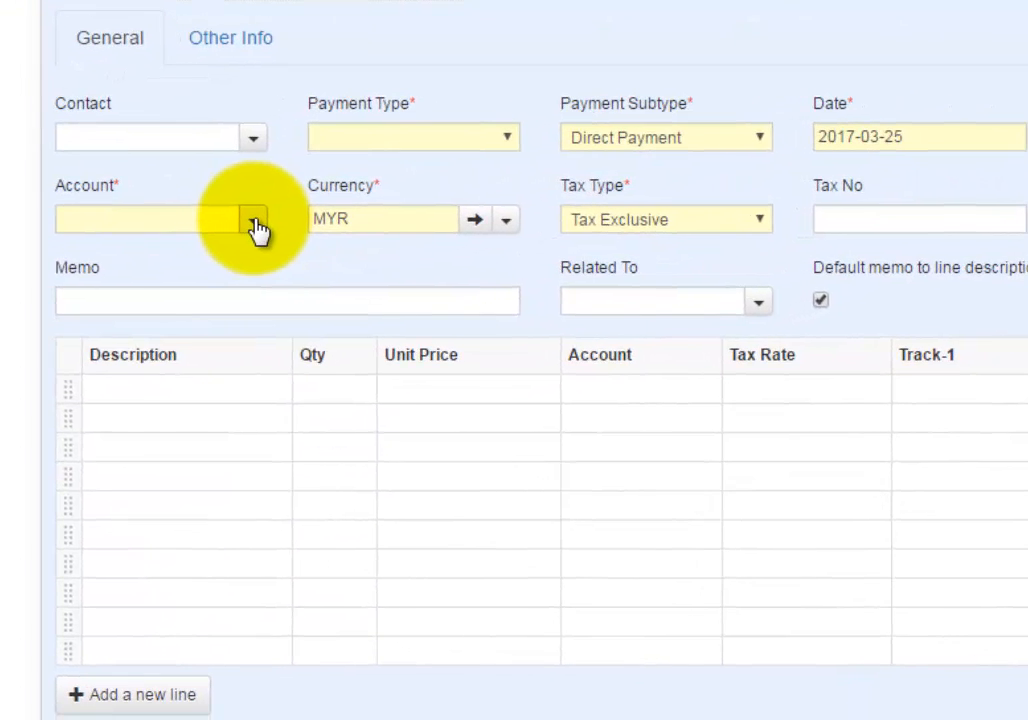
# - Set the new payment's account to Bank Account 1
pyautogui.click(254, 221)
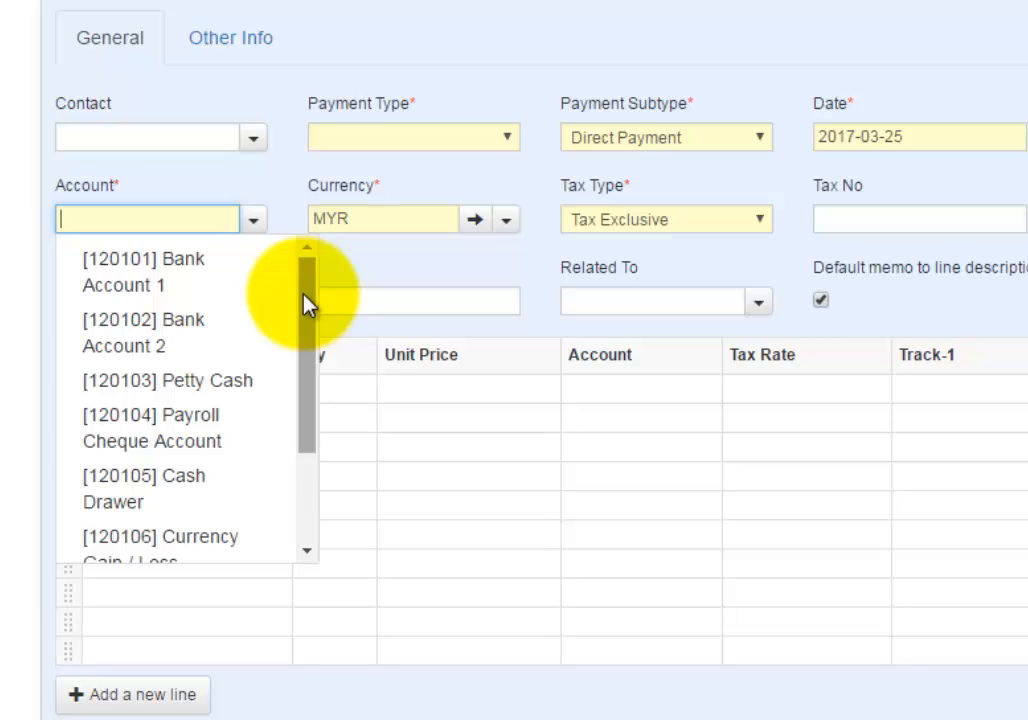
pyautogui.moveTo(307, 305)
pyautogui.mouseDown()
pyautogui.moveTo(307, 424)
pyautogui.moveTo(319, 291)
pyautogui.mouseUp()
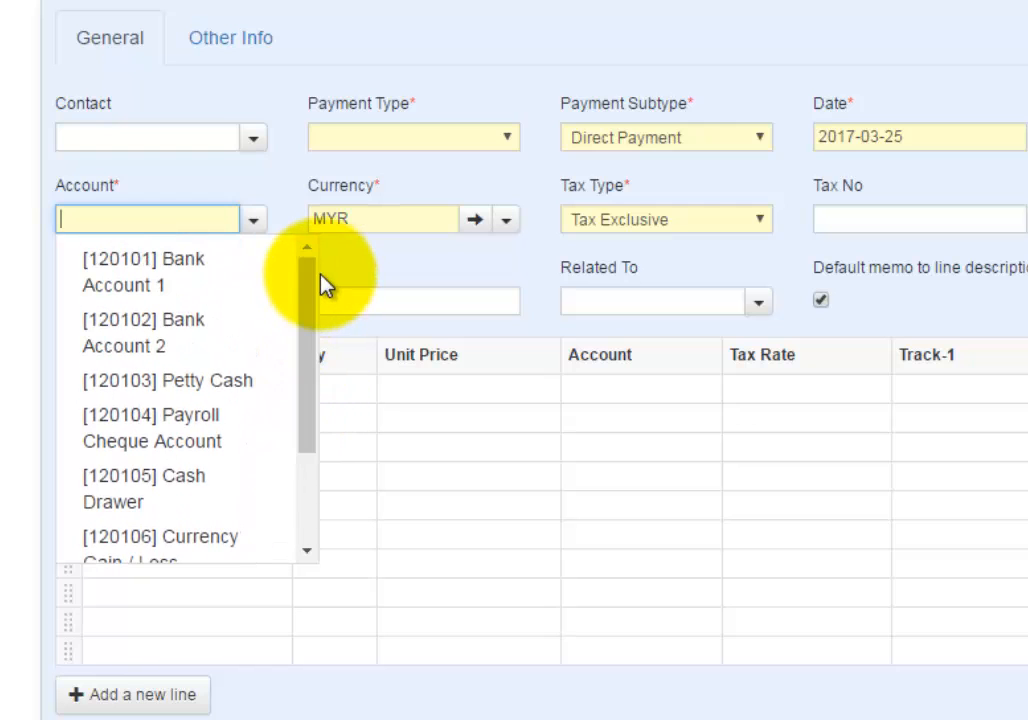
pyautogui.click(278, 188)
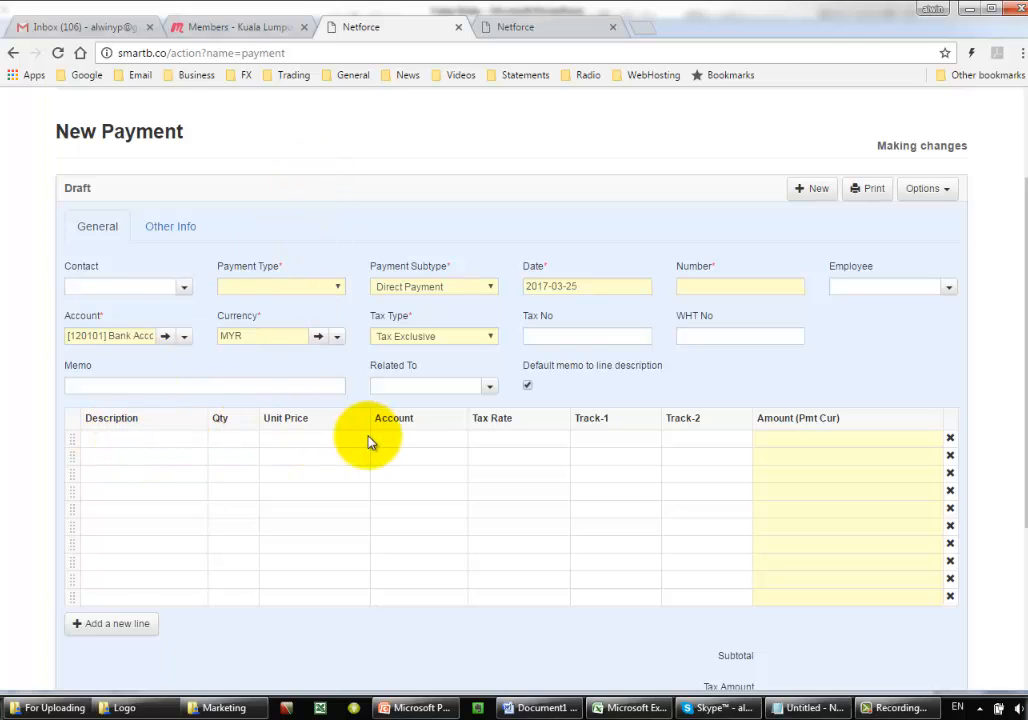
# - Examine the payment line's description, quantity, unit price and account fields, and return to the Payments list without saving
pyautogui.click(133, 438)
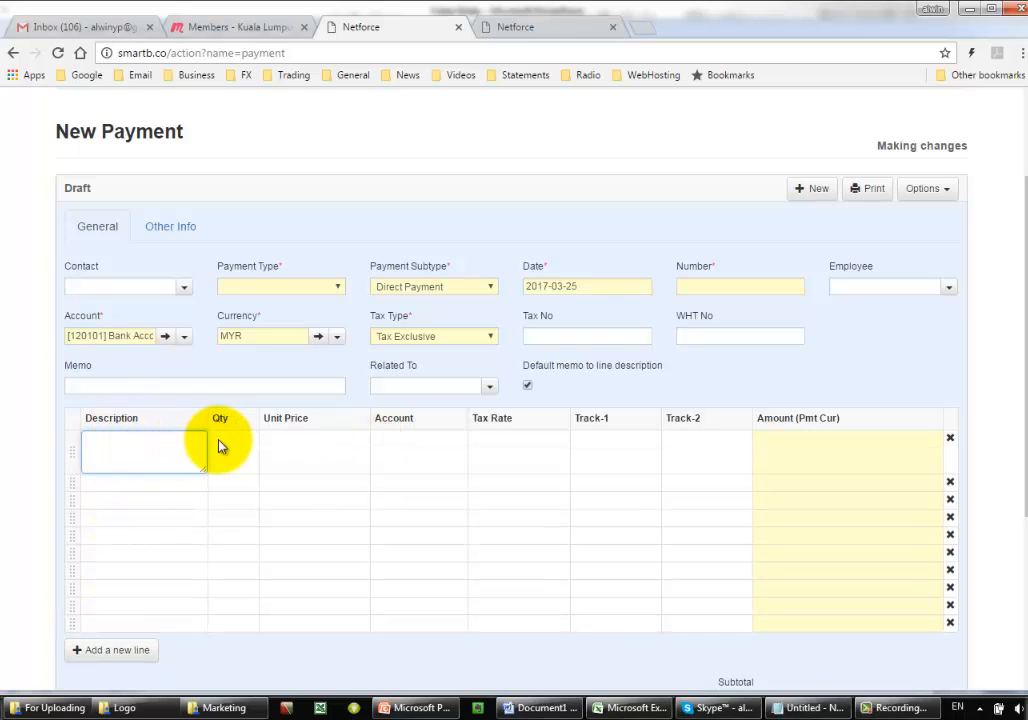
pyautogui.click(231, 438)
pyautogui.click(330, 440)
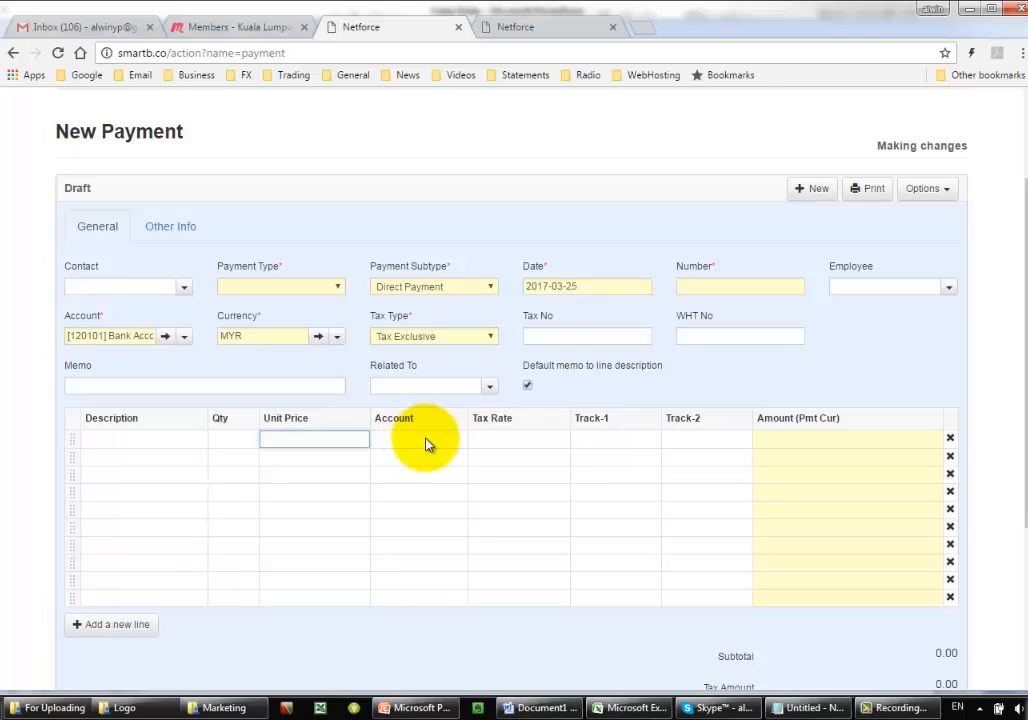
pyautogui.click(450, 438)
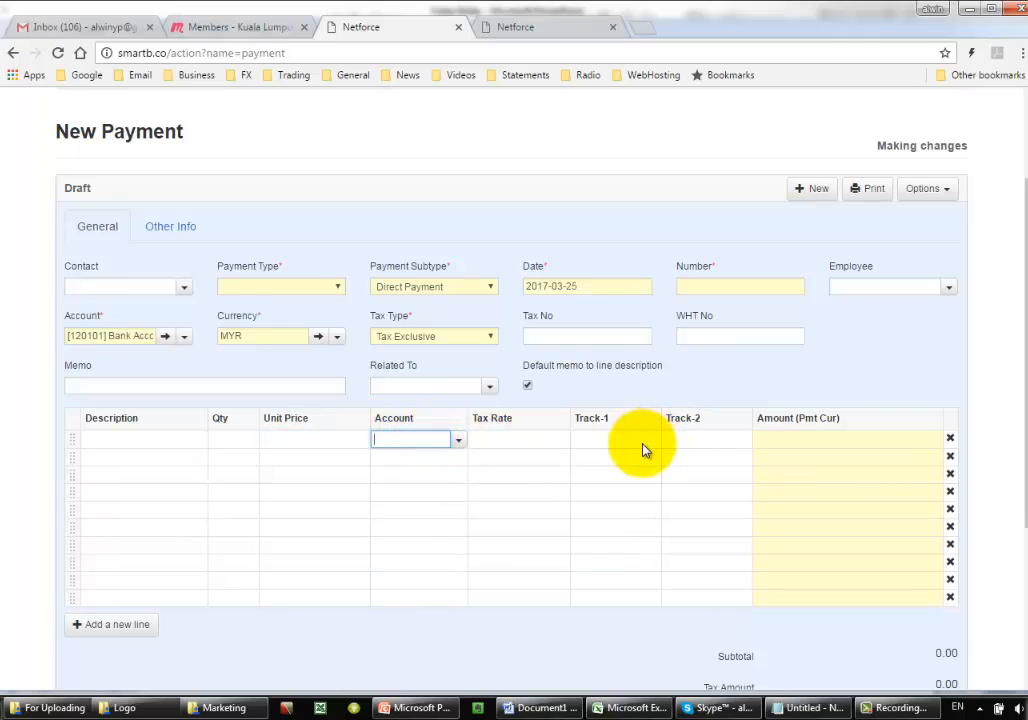
pyautogui.moveTo(1022, 262); pyautogui.dragTo(1010, 229)
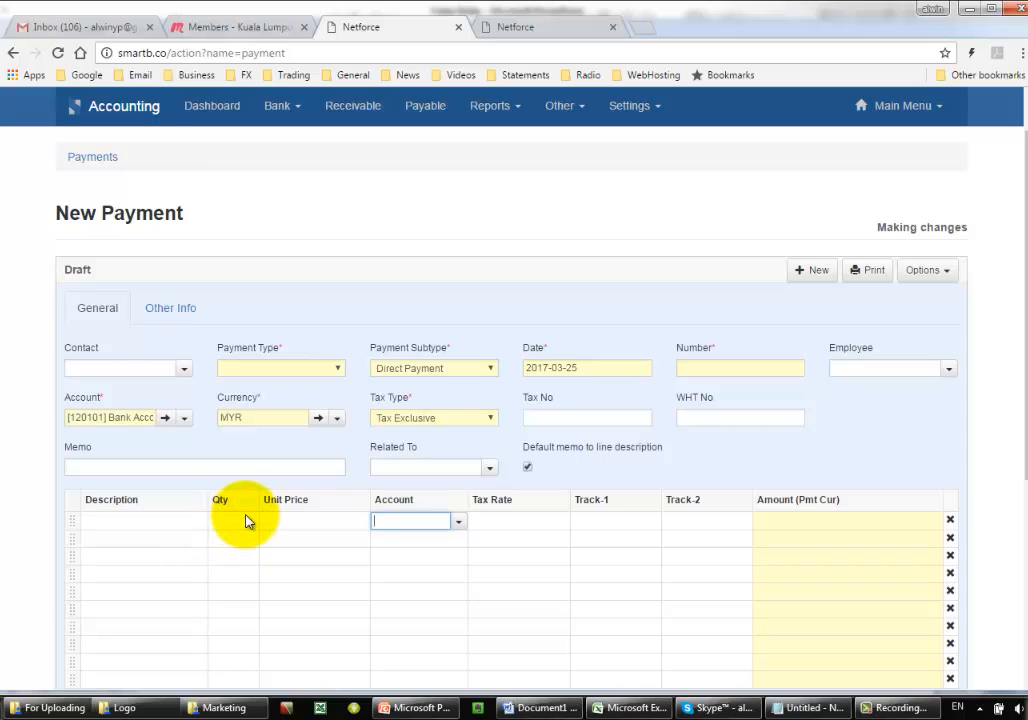
pyautogui.click(97, 160)
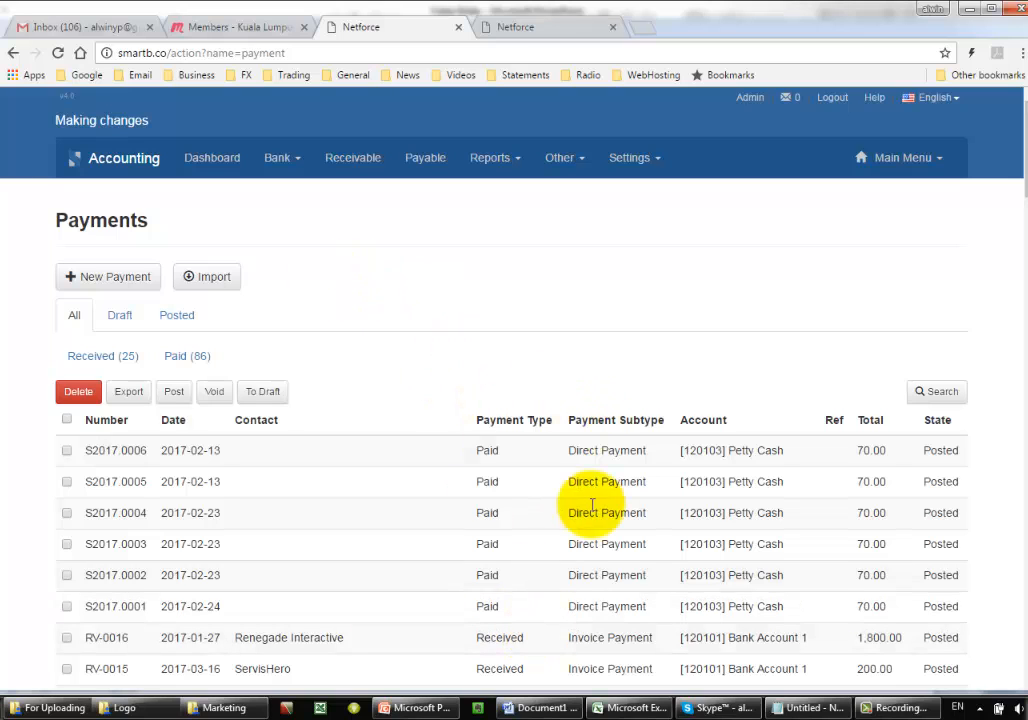
# - Switch to the Expenses - v1 workbook in Excel and examine its import columns, from payment type and contact to line amounts, account codes and tracking codes
pyautogui.click(628, 707)
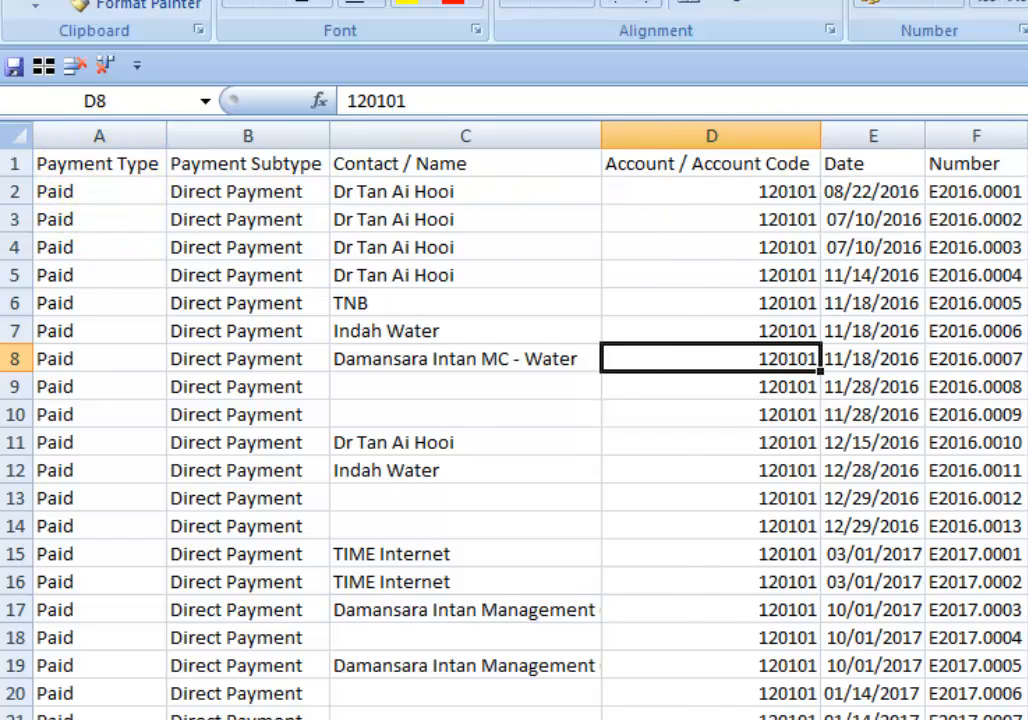
pyautogui.hscroll(2, 530, 420)
pyautogui.hscroll(-2, 530, 420)
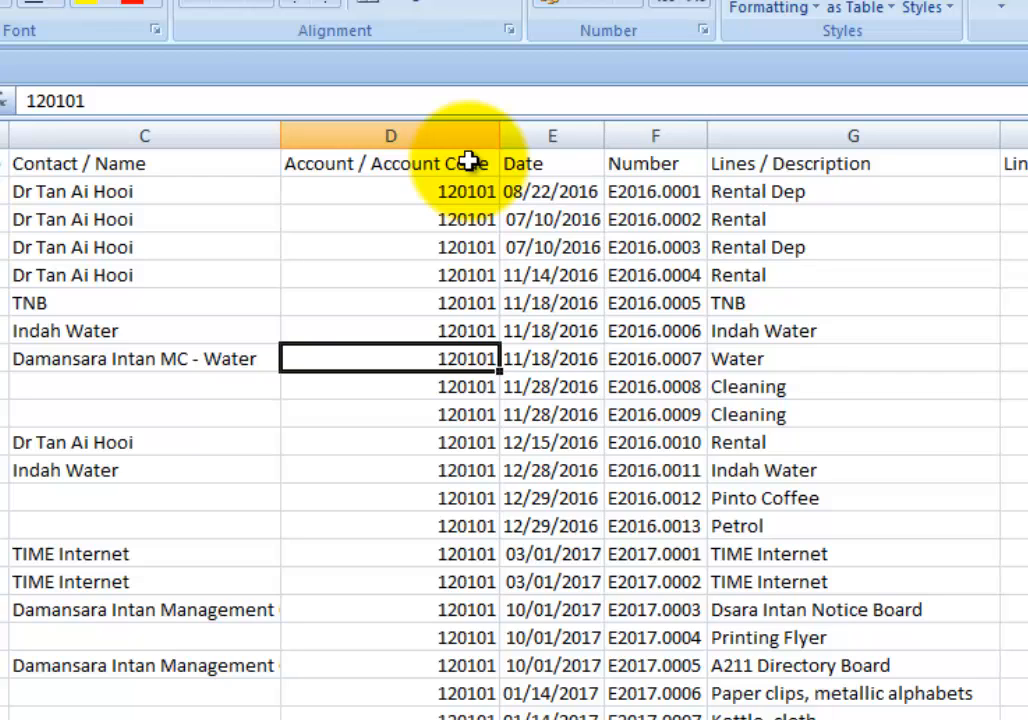
pyautogui.click(667, 163)
pyautogui.click(654, 133)
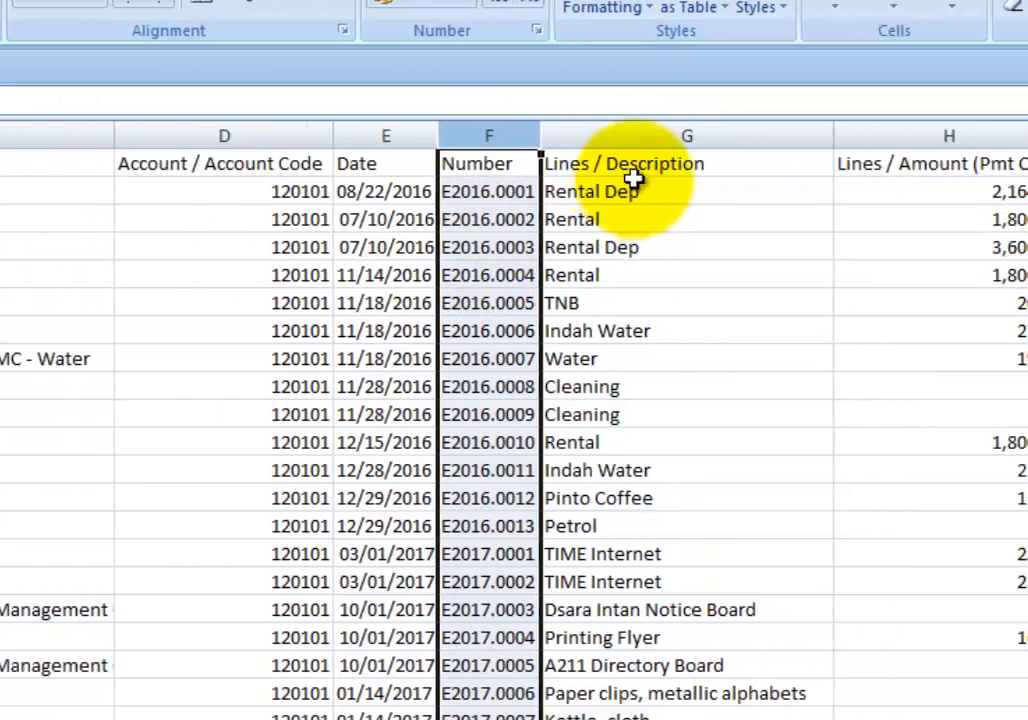
pyautogui.click(797, 170)
pyautogui.hscroll(1, 514, 420)
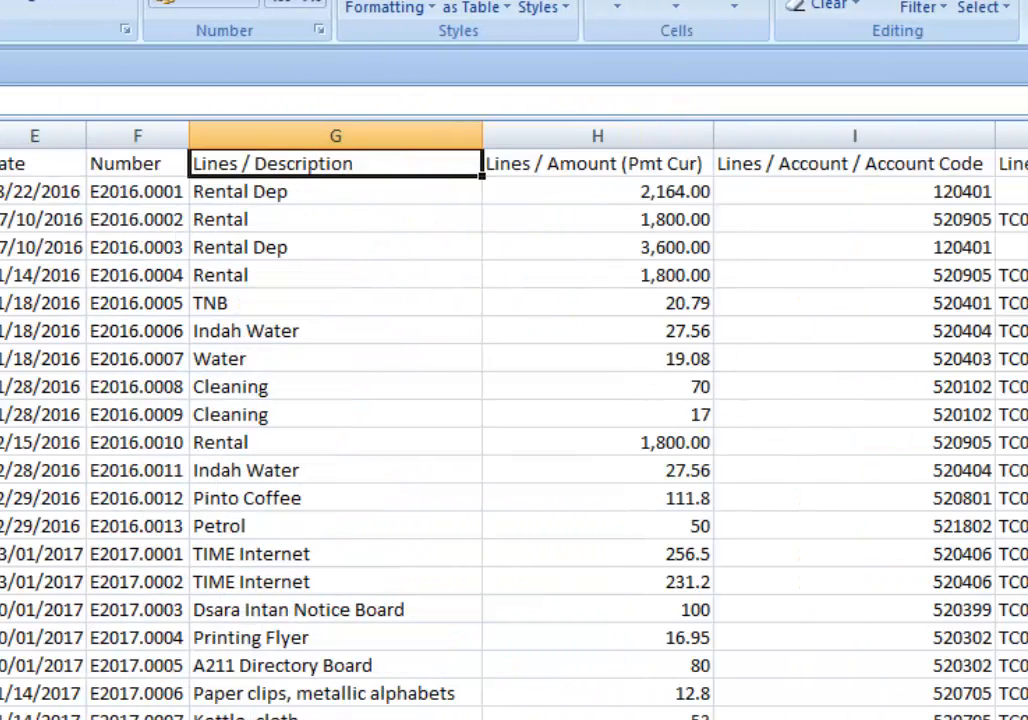
pyautogui.hscroll(1, 514, 420)
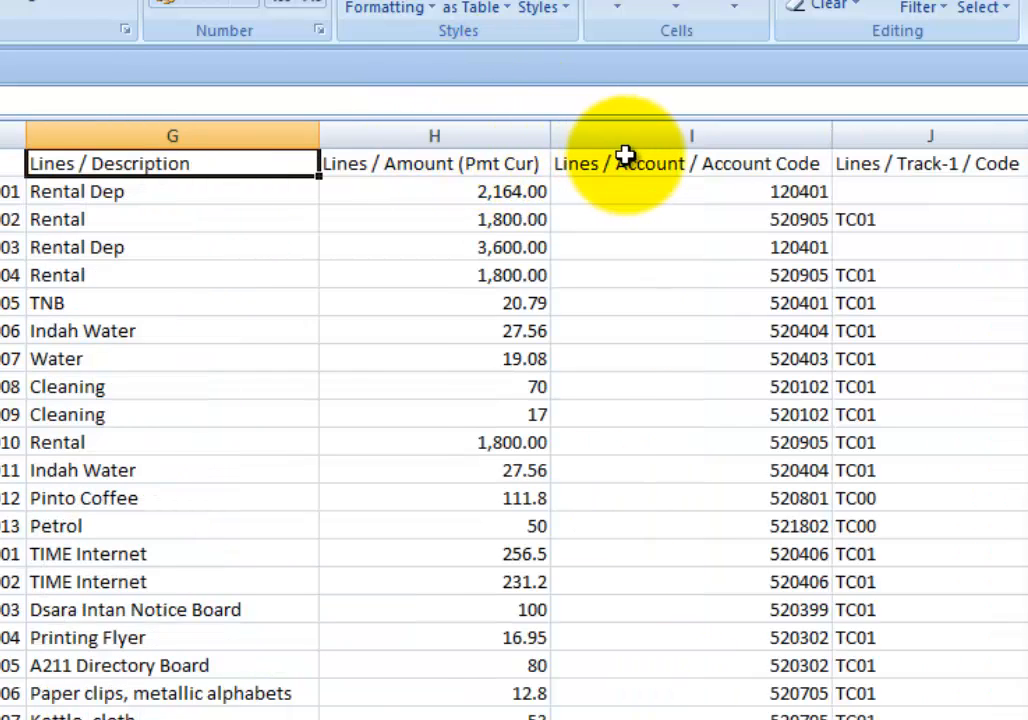
pyautogui.click(947, 127)
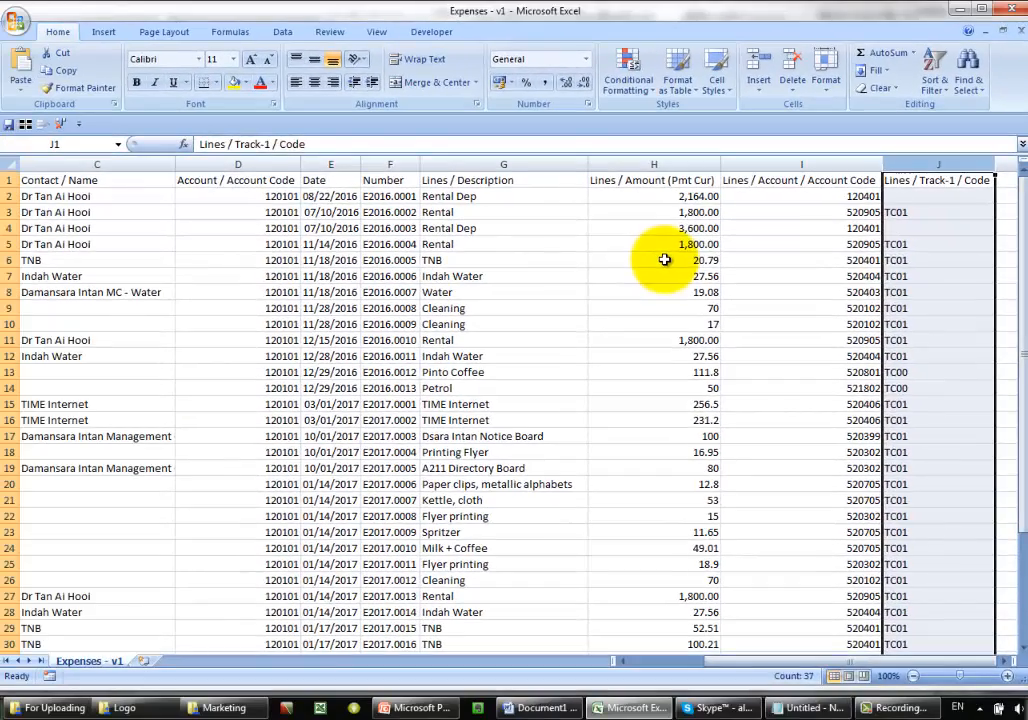
pyautogui.click(451, 303)
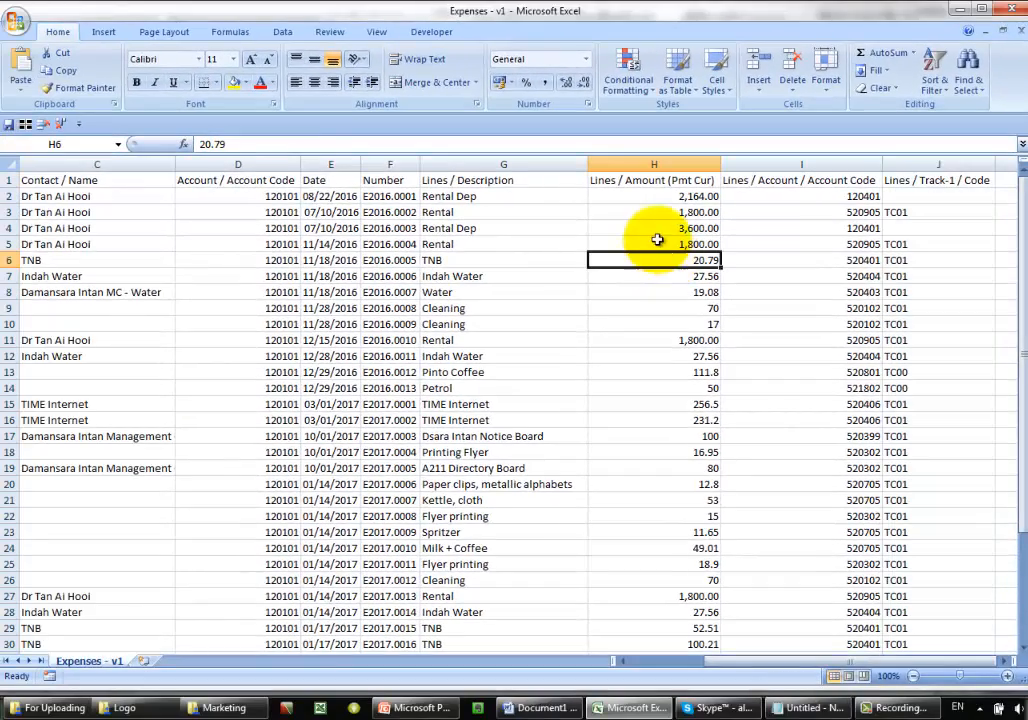
pyautogui.moveTo(785, 666); pyautogui.dragTo(654, 670)
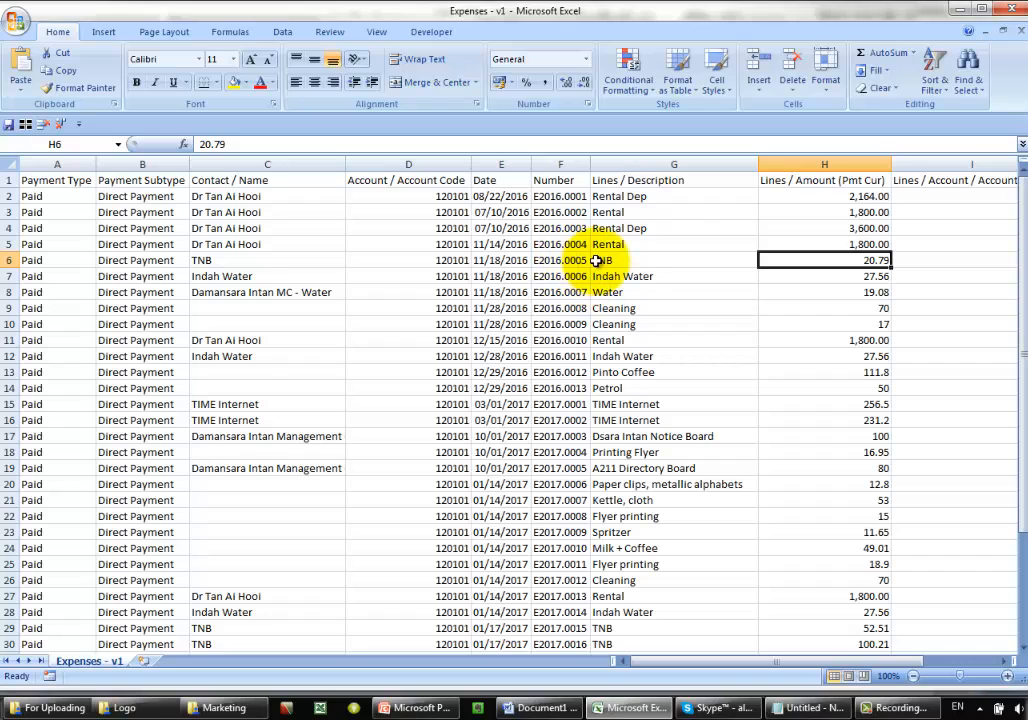
# - Check the CSV (Comma delimited) save format for the Expenses - v1 file and cancel the save
pyautogui.click(17, 24)
pyautogui.press('Escape')
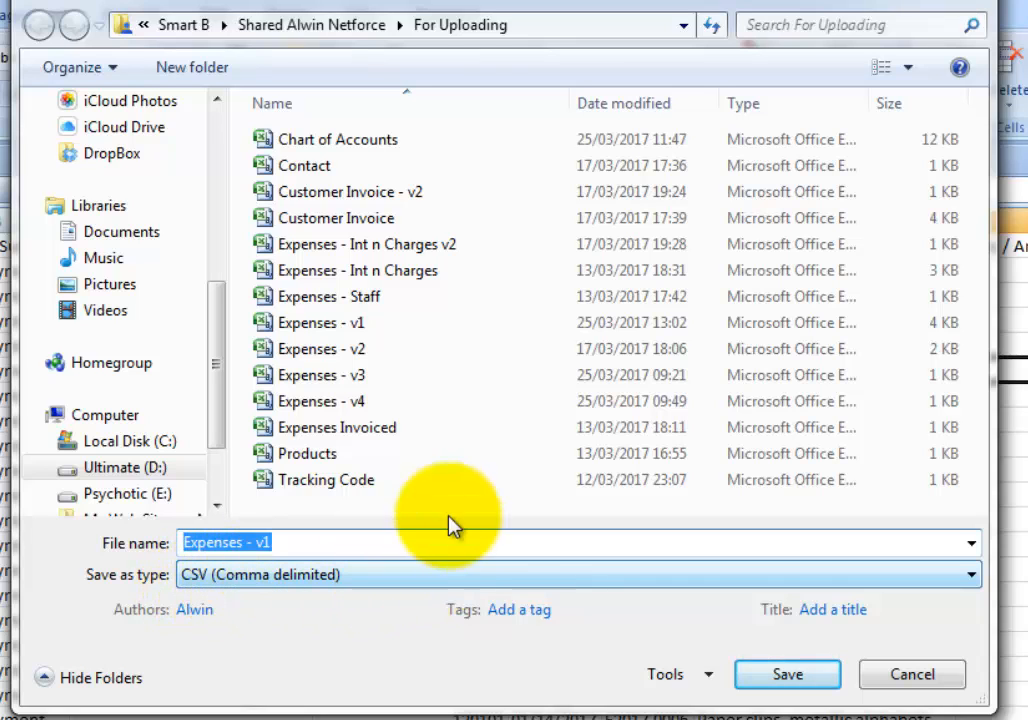
pyautogui.click(912, 674)
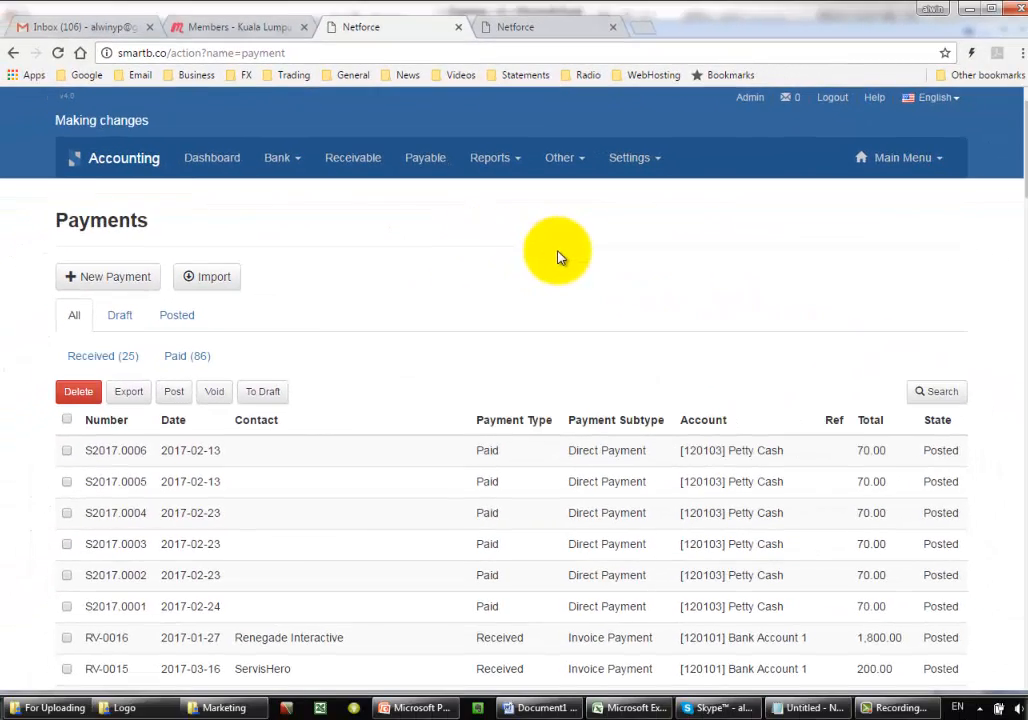
# - Start a payments import in the Netforce web application and choose Expenses - v1.csv as the file to import
pyautogui.click(212, 289)
pyautogui.click(107, 310)
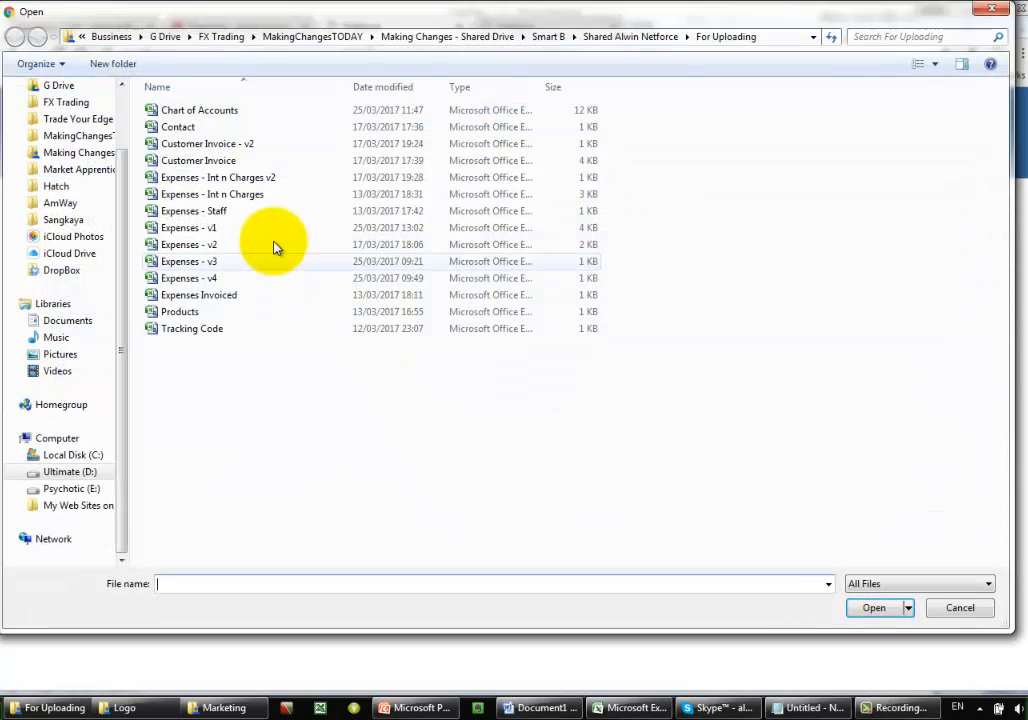
pyautogui.doubleClick(182, 228)
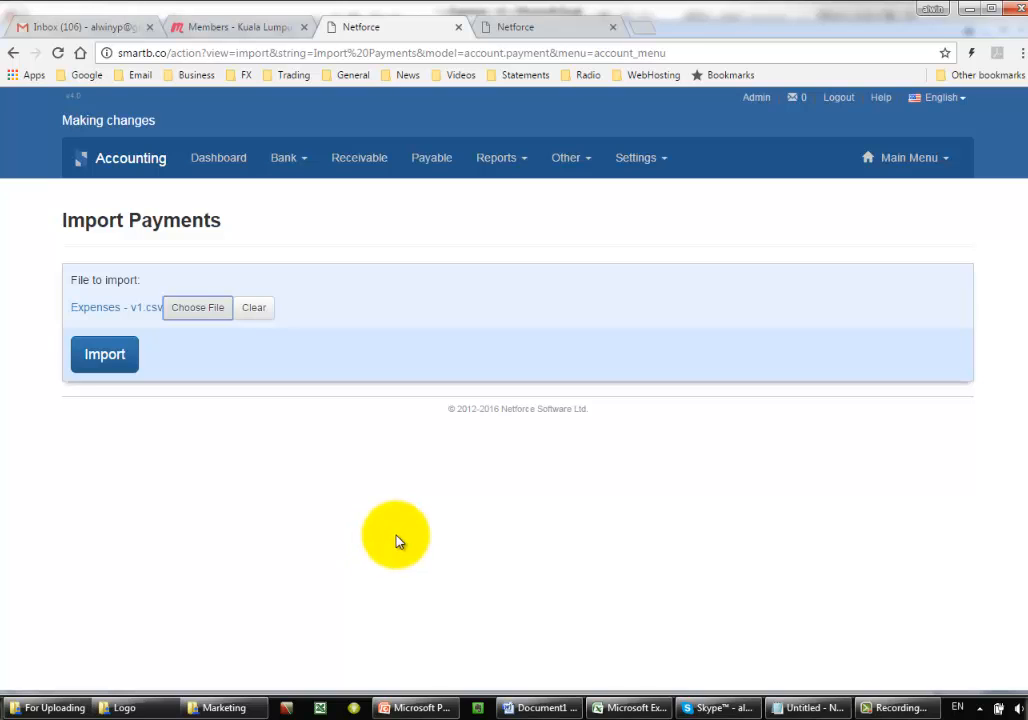
# - List all receivable invoices and open the LifeCraft Asia invoice dated 2017-03-17
pyautogui.click(362, 164)
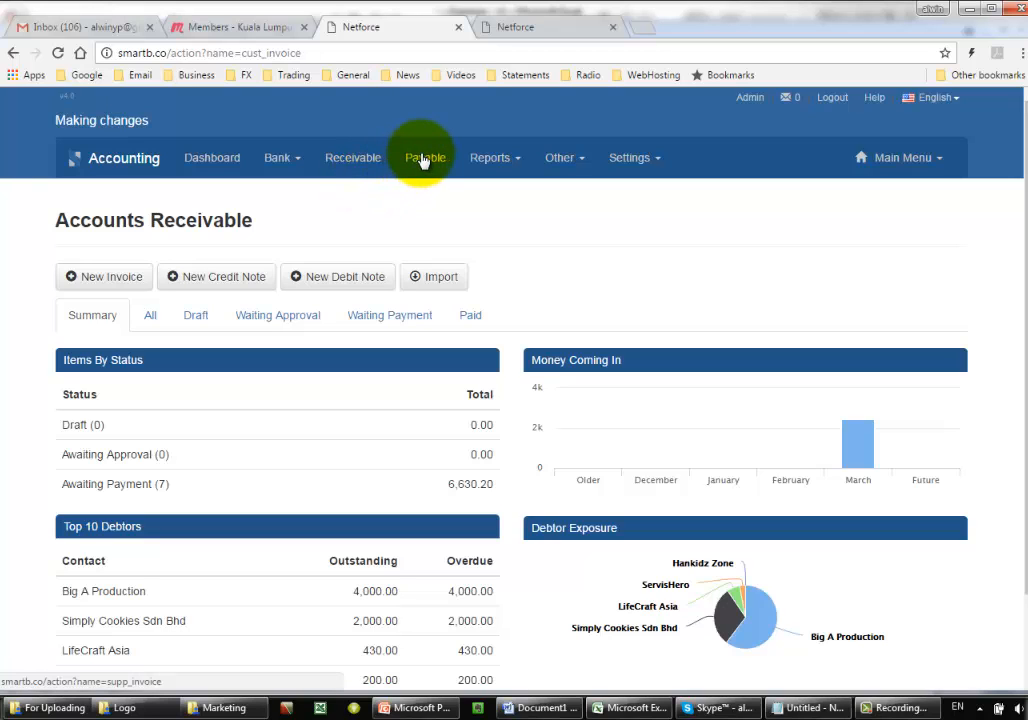
pyautogui.click(151, 320)
pyautogui.scroll(-2, 574, 368)
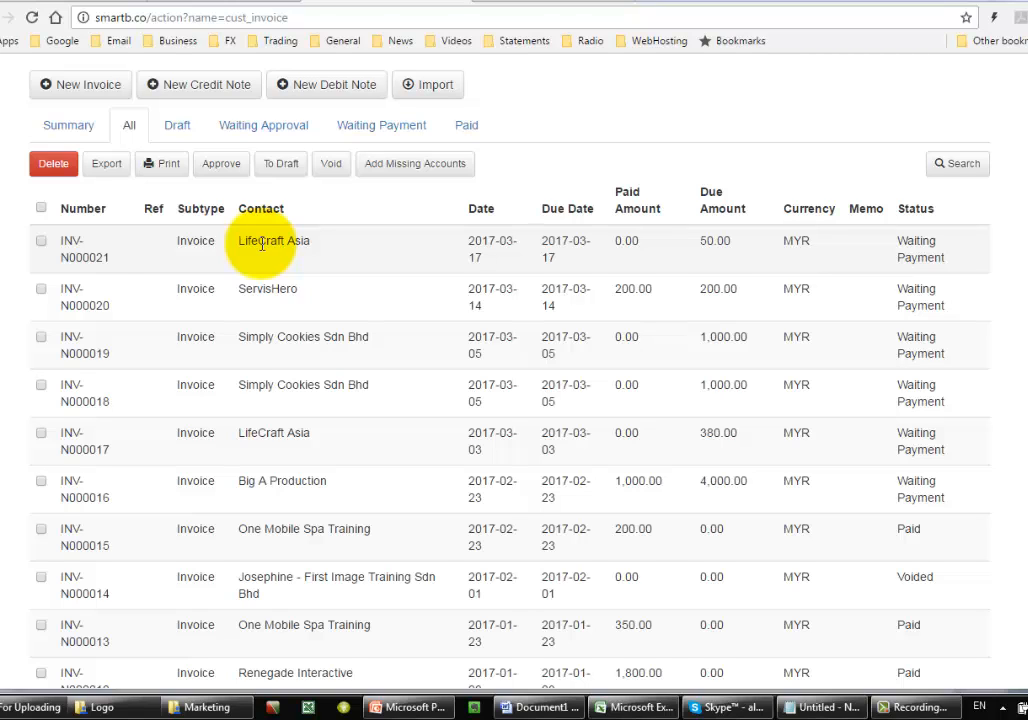
pyautogui.click(262, 243)
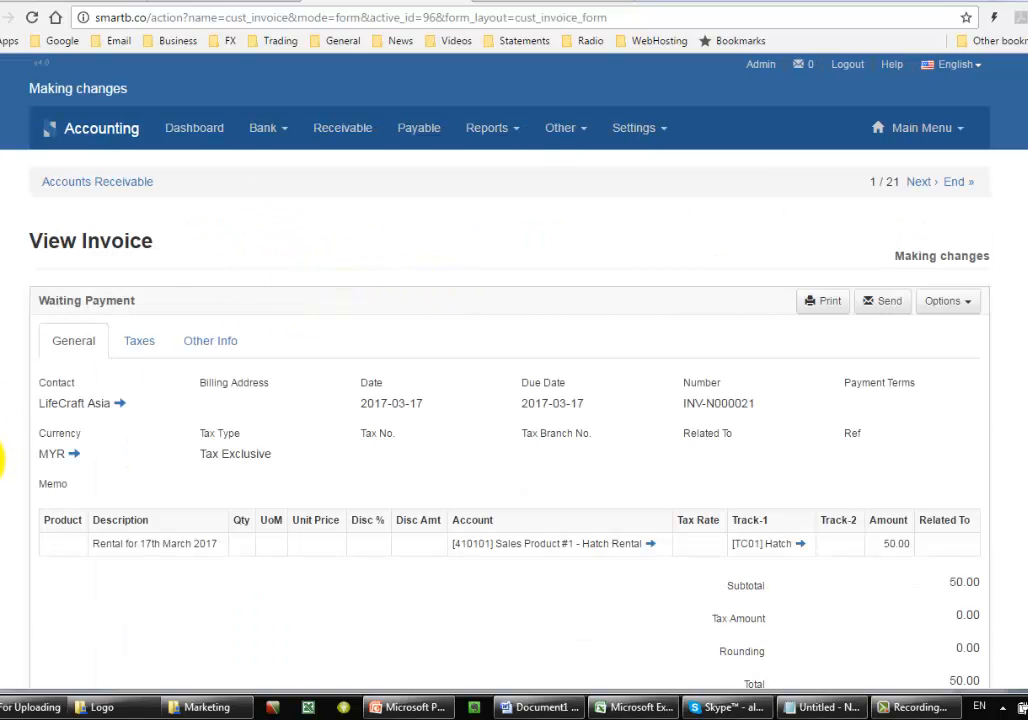
# - Fill in the invoice's payment form with an amount of 50 and Bank Account 1, leaving the reference empty and the payment unsubmitted
pyautogui.scroll(-5, 3, 460)
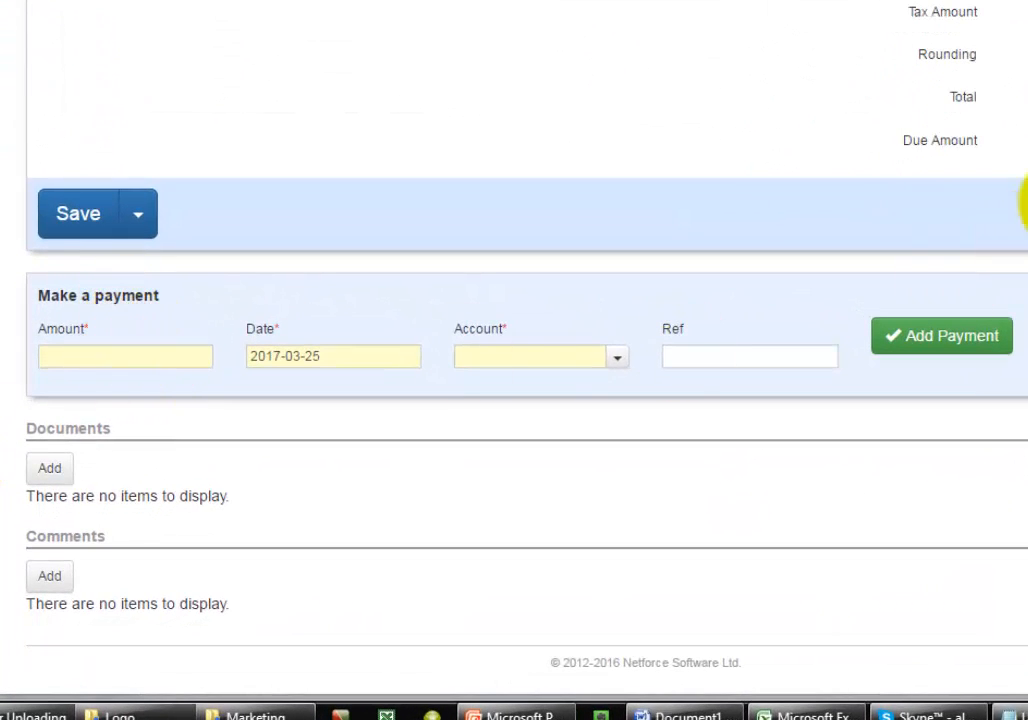
pyautogui.click(140, 358)
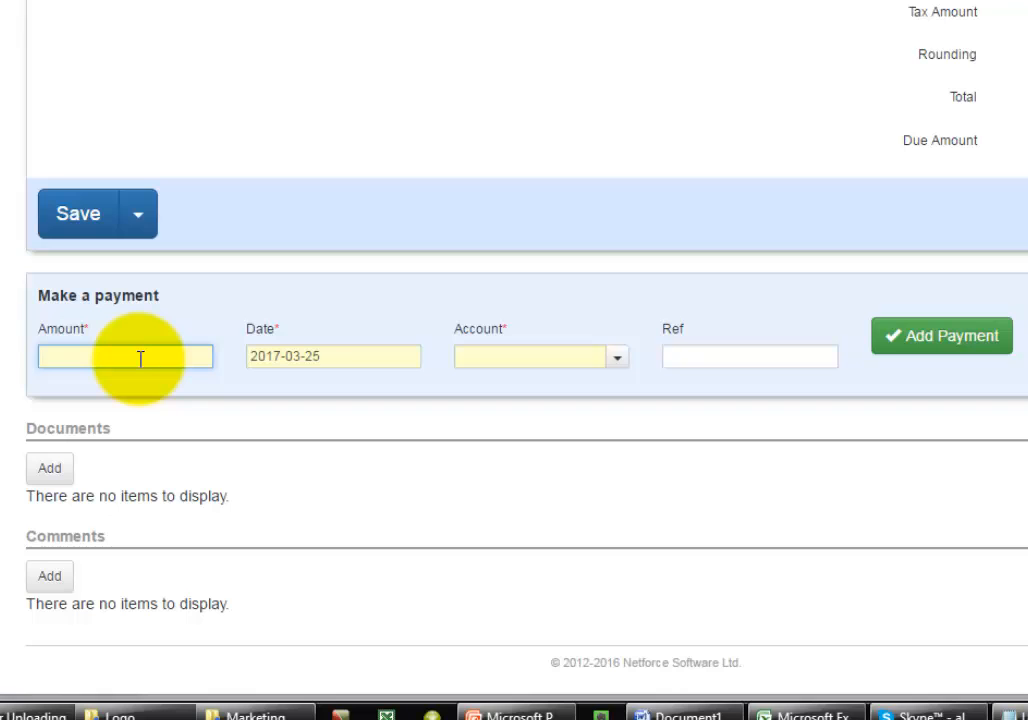
pyautogui.write('50')
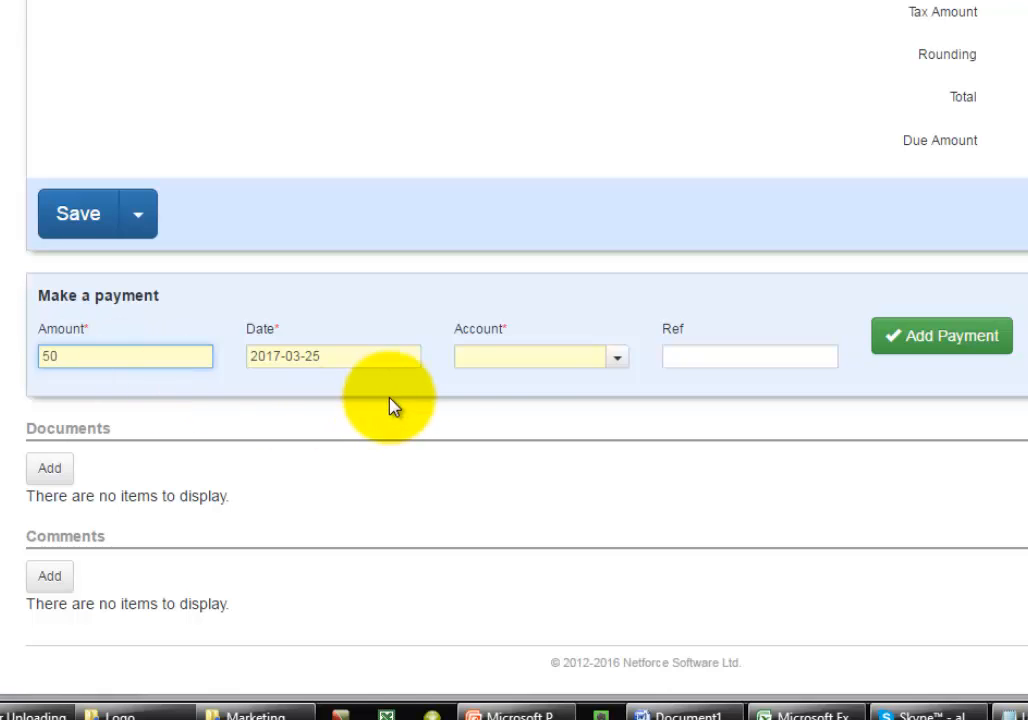
pyautogui.click(616, 360)
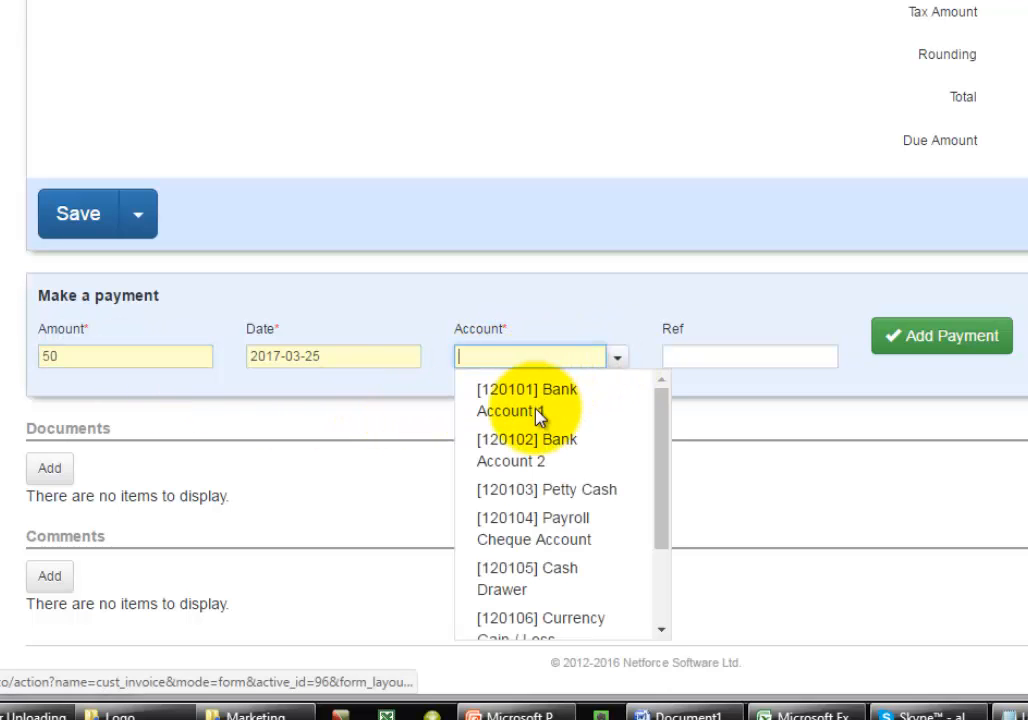
pyautogui.click(538, 419)
pyautogui.click(731, 362)
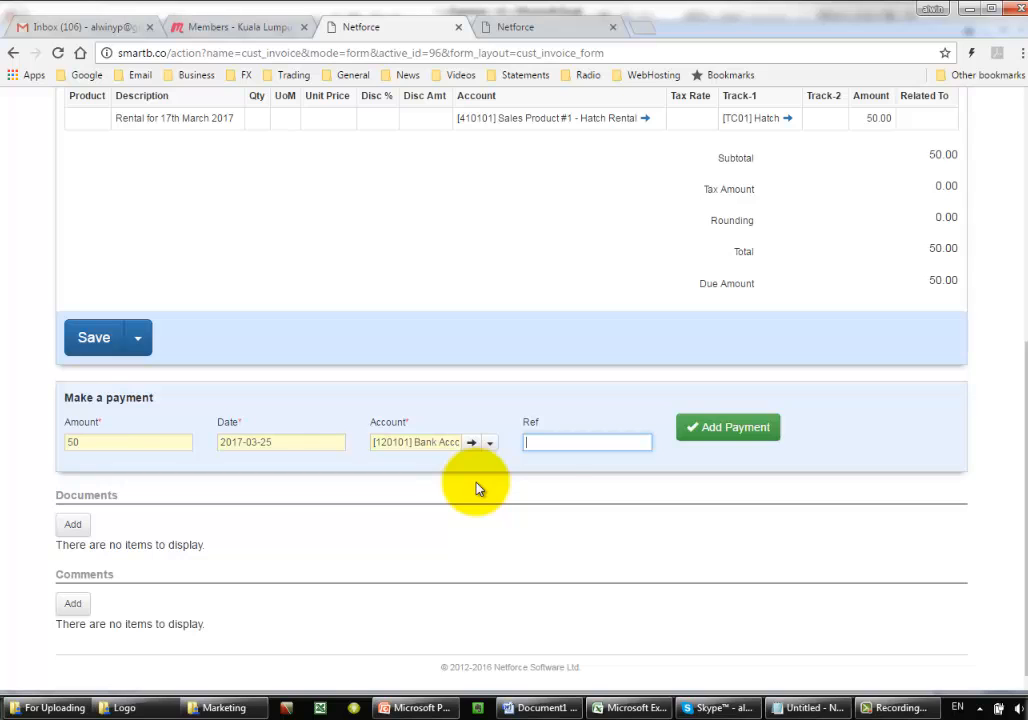
# - Leave the invoice for the bank Payments list and review the recorded payments' types, subtypes and accounts
pyautogui.scroll(1, 550, 500)
pyautogui.scroll(5, 553, 500)
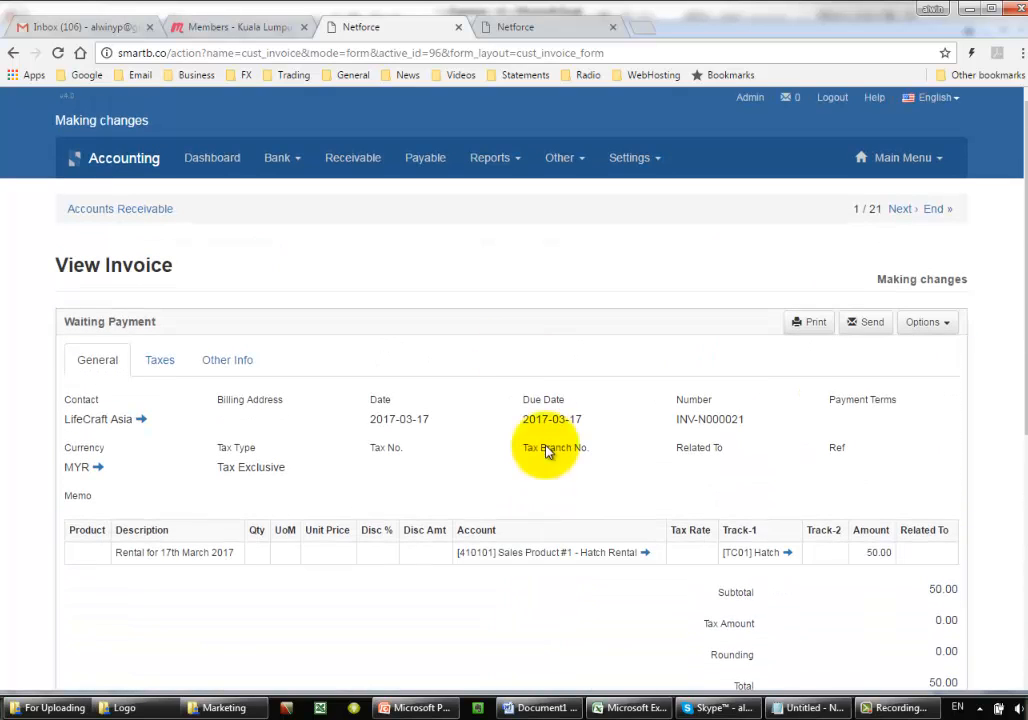
pyautogui.click(288, 160)
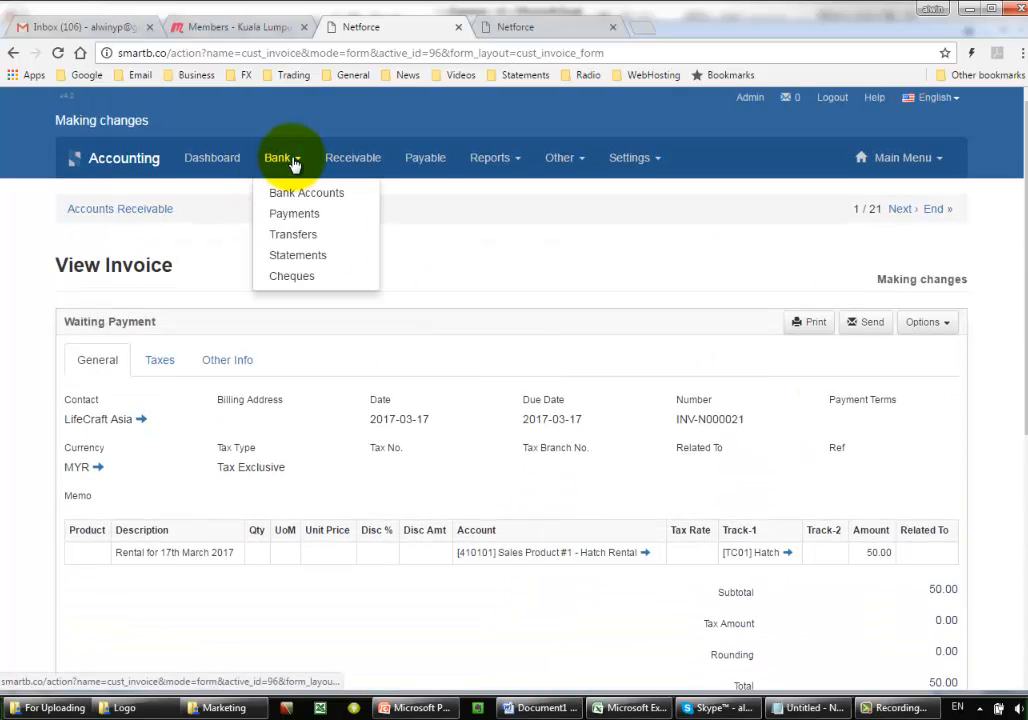
pyautogui.click(295, 218)
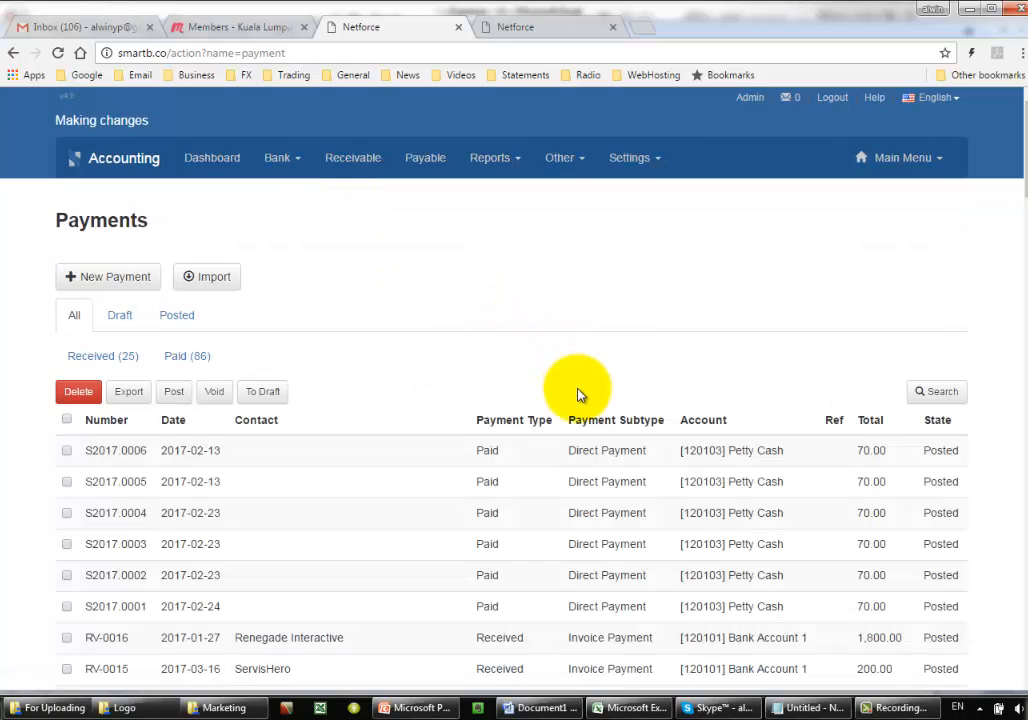
pyautogui.scroll(-2, 578, 395)
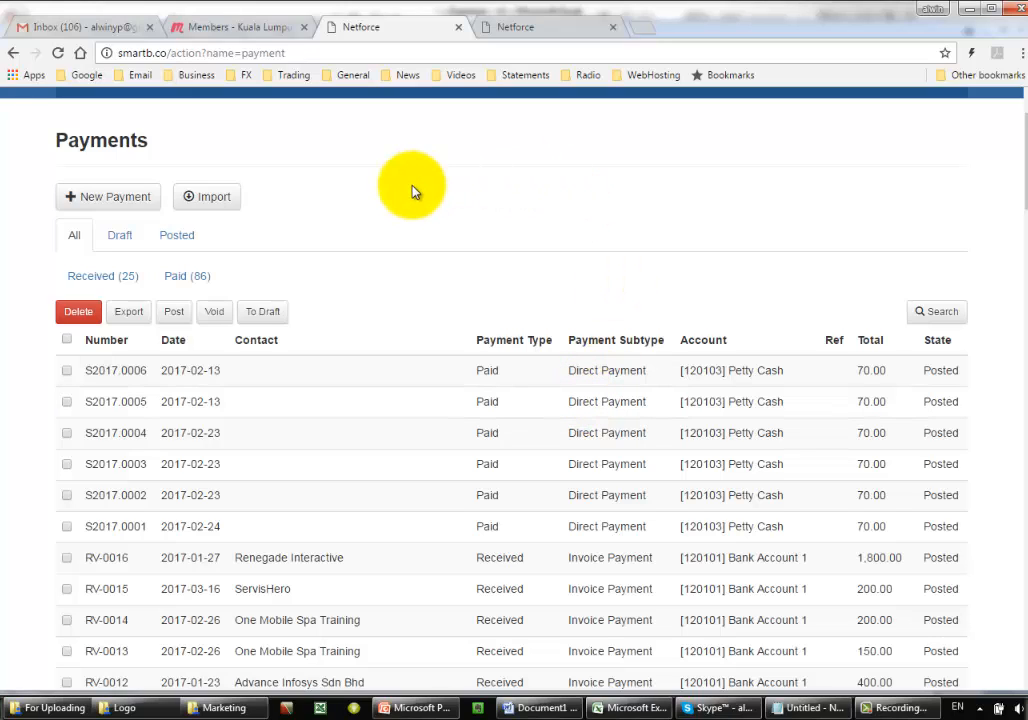
pyautogui.scroll(2, 168, 390)
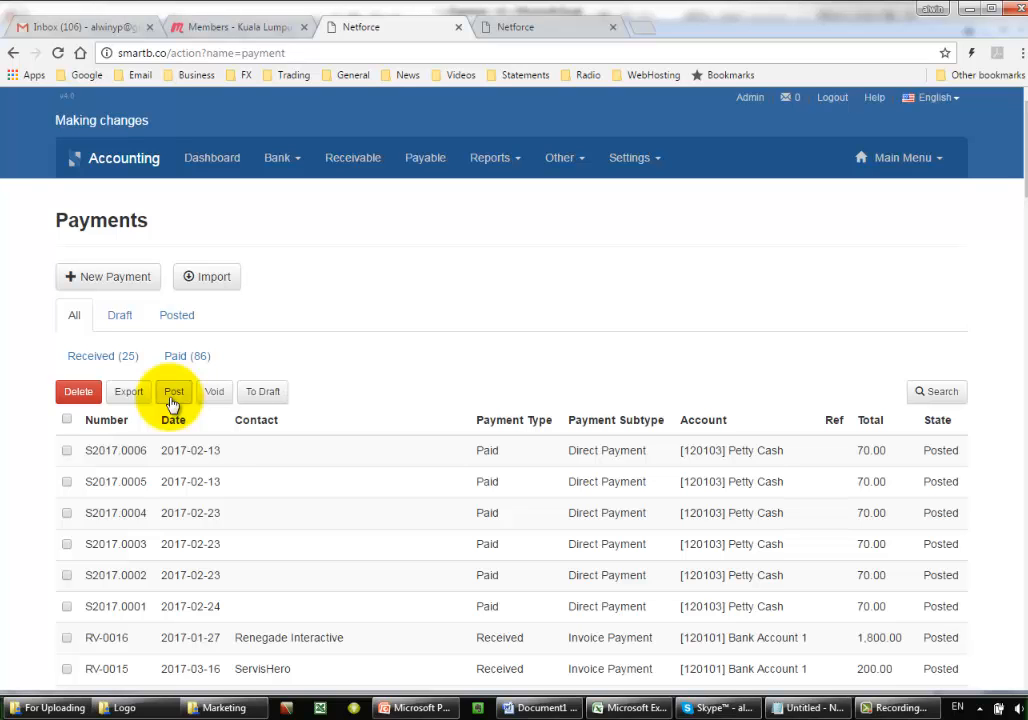
# - Open the first payment in the list and view its journal entry
pyautogui.click(212, 450)
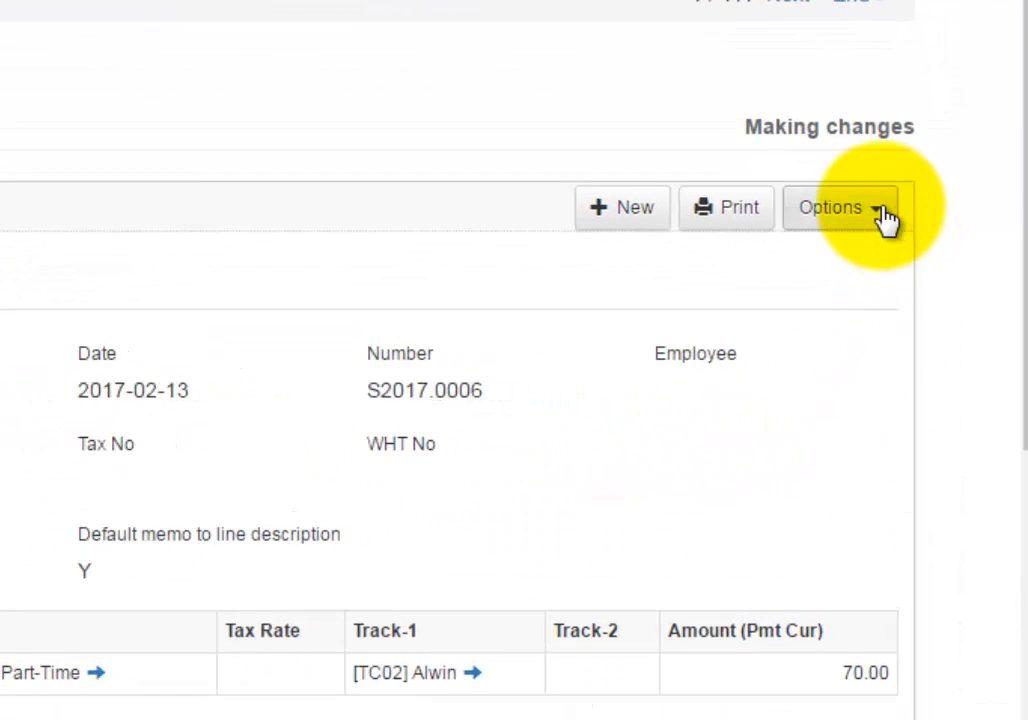
pyautogui.click(884, 210)
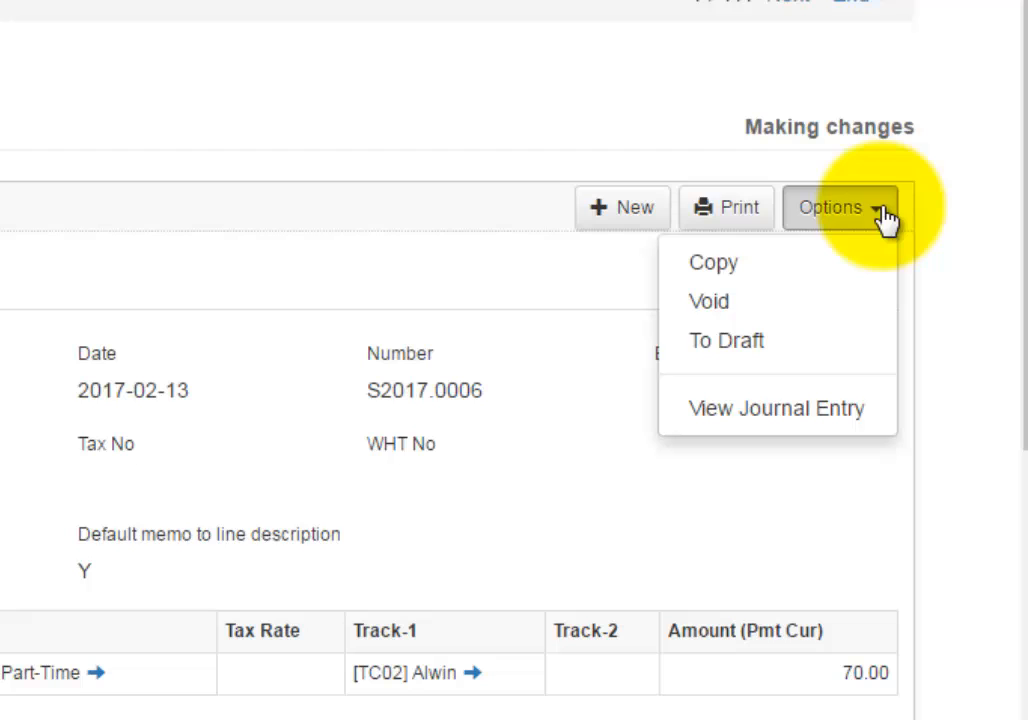
pyautogui.click(803, 418)
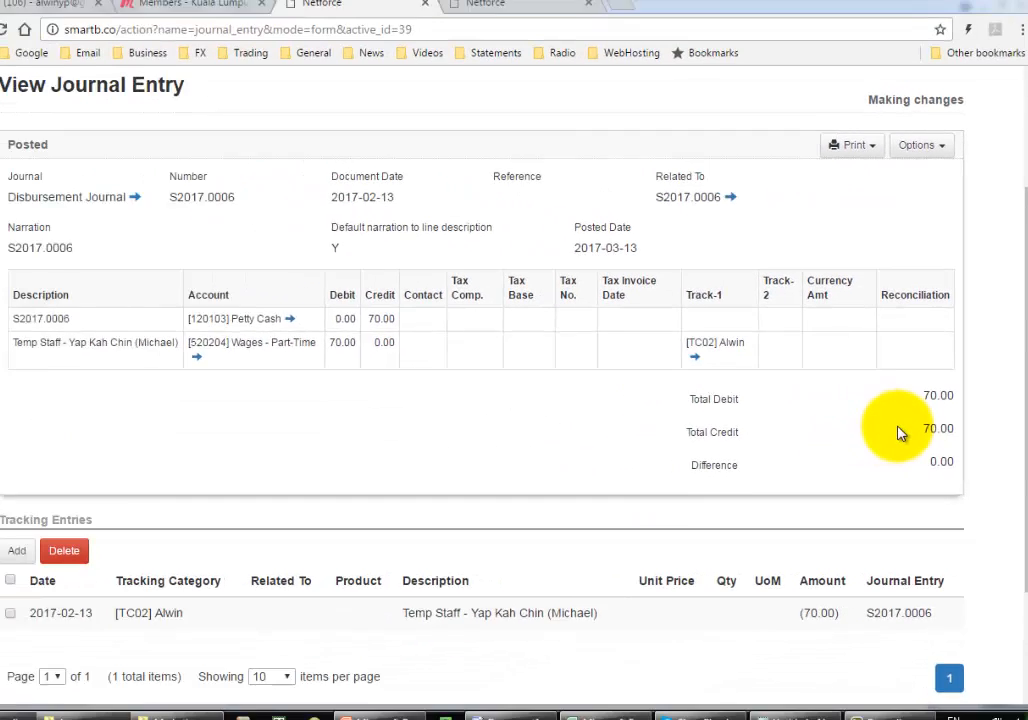